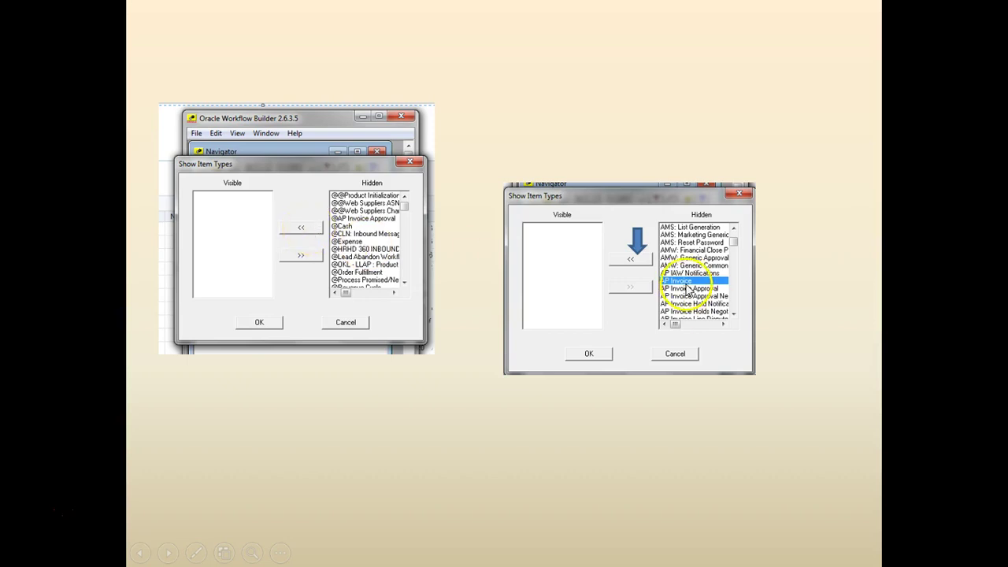
click(633, 258)
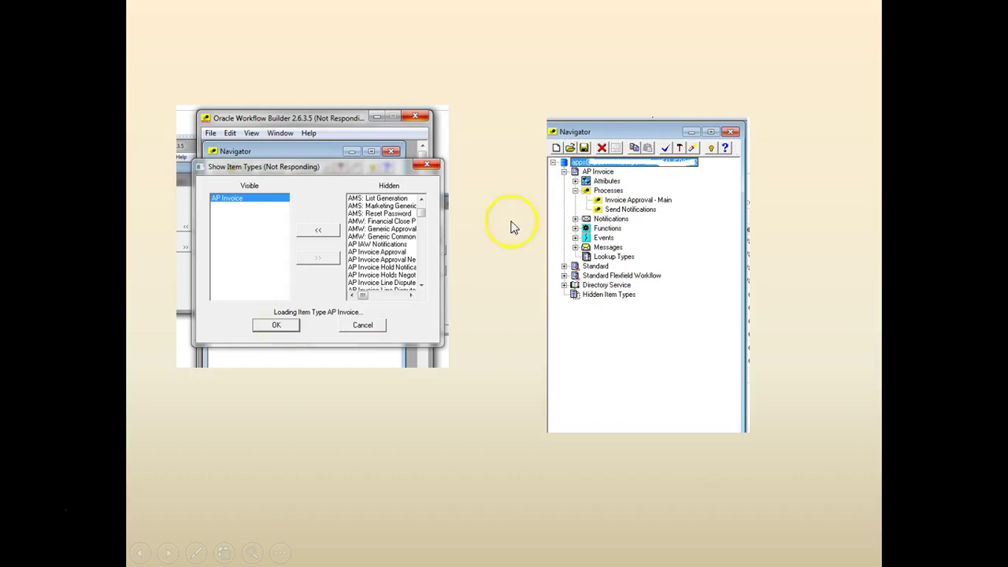
click(312, 349)
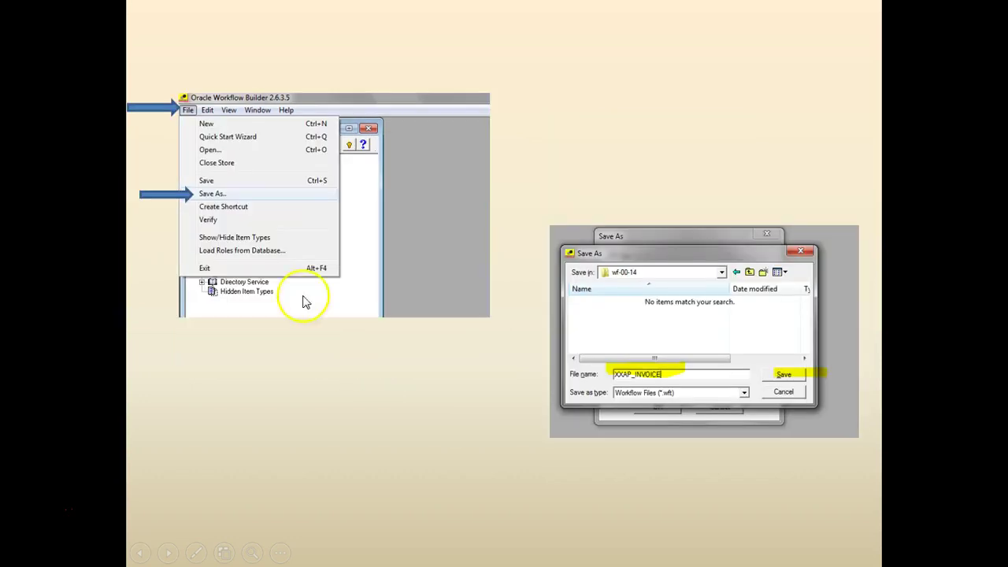
click(633, 469)
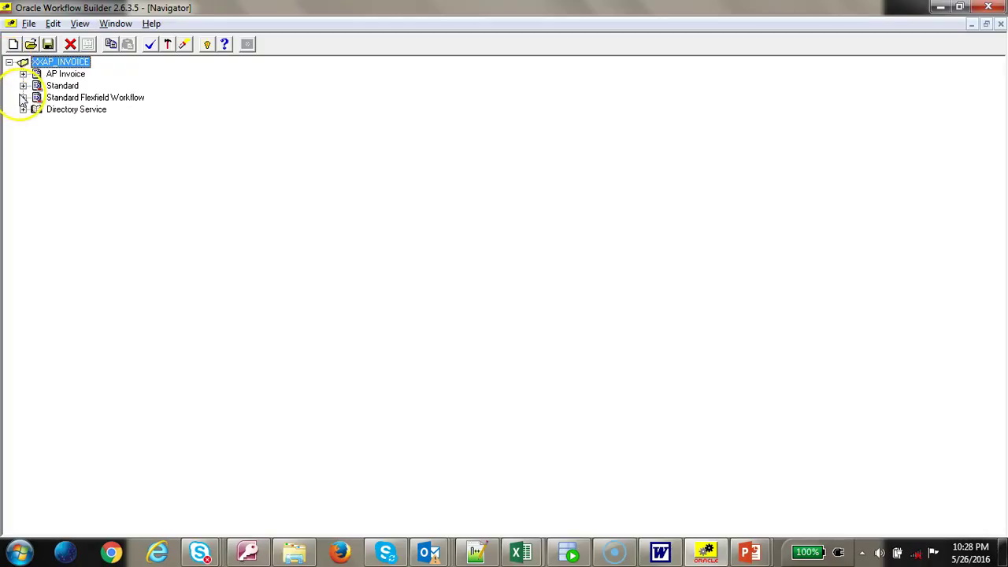
- Expand the AP Invoice item type and its Processes, and open the Invoice Approval - Main process diagram
click(23, 76)
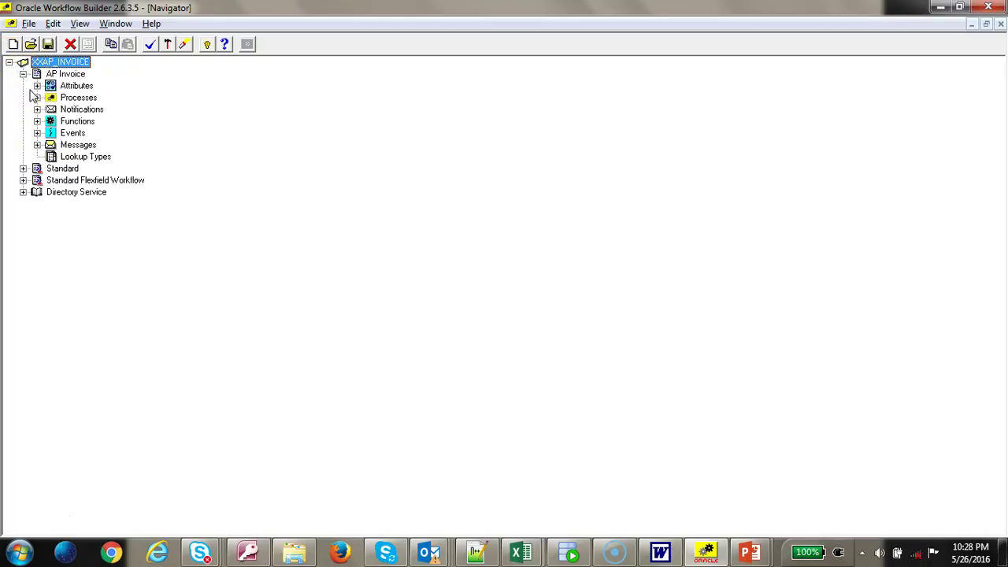
click(36, 97)
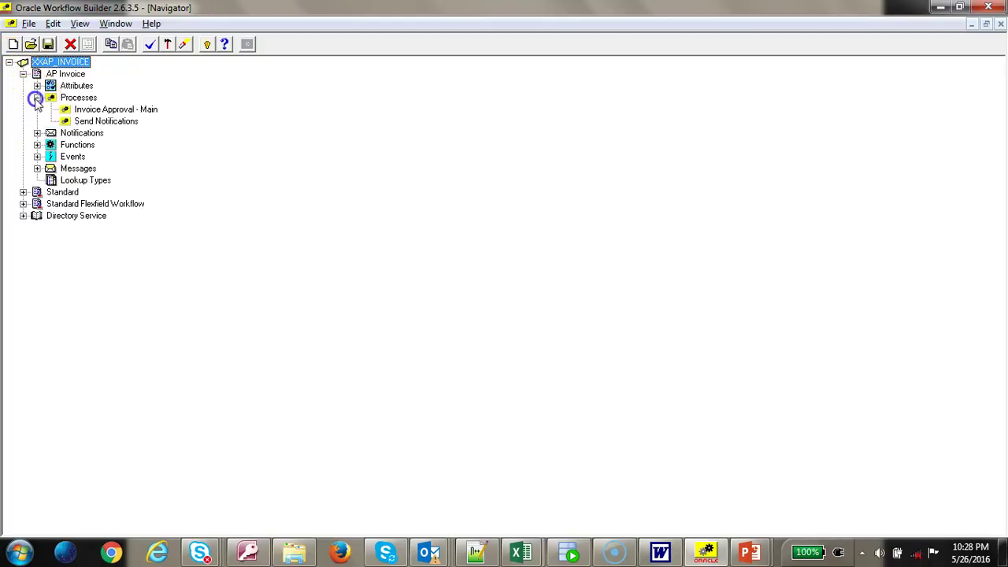
click(128, 111)
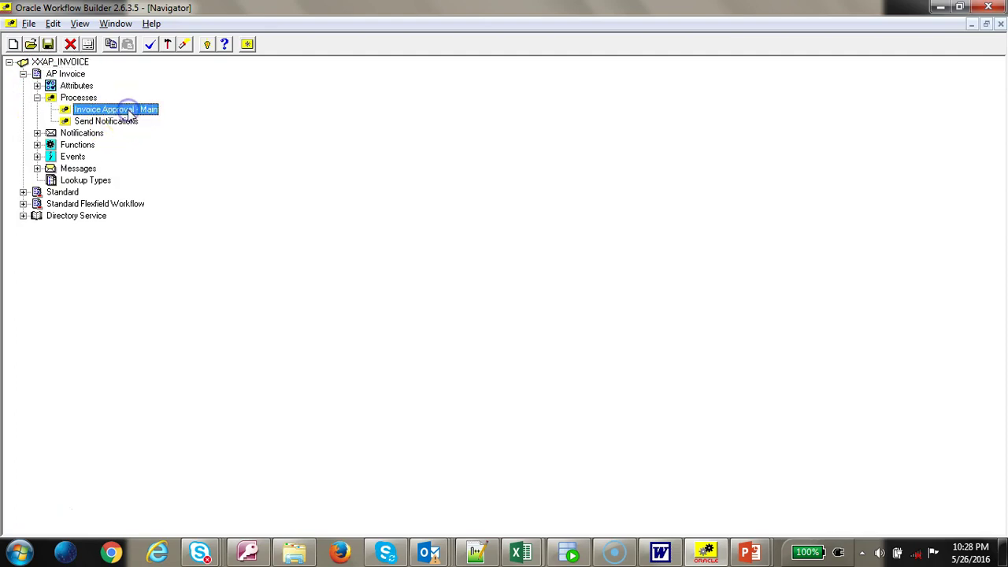
double_click(128, 111)
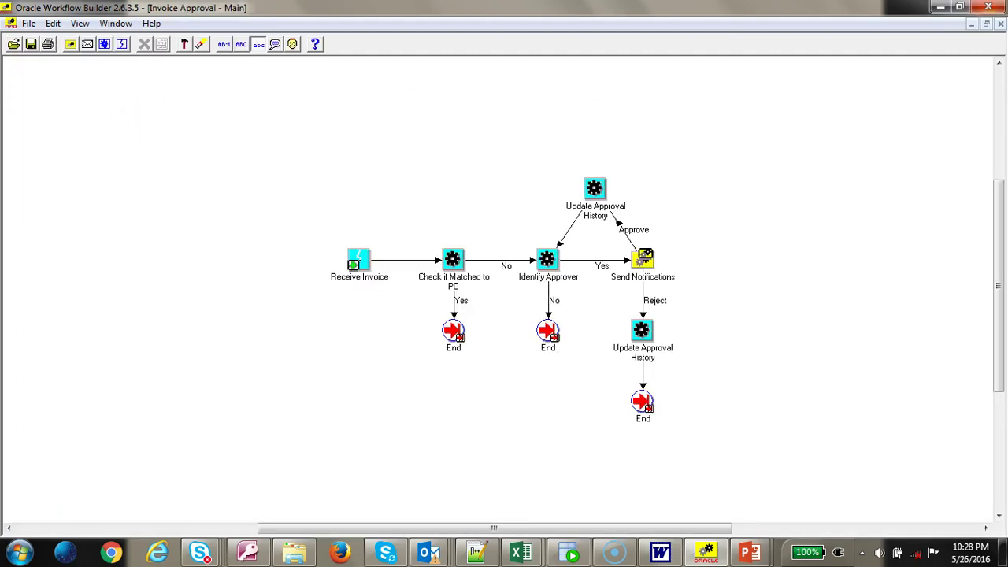
- Close the process diagram and check the activity properties of the Invoice Approval - Main process without changing them
click(1002, 25)
double_click(118, 132)
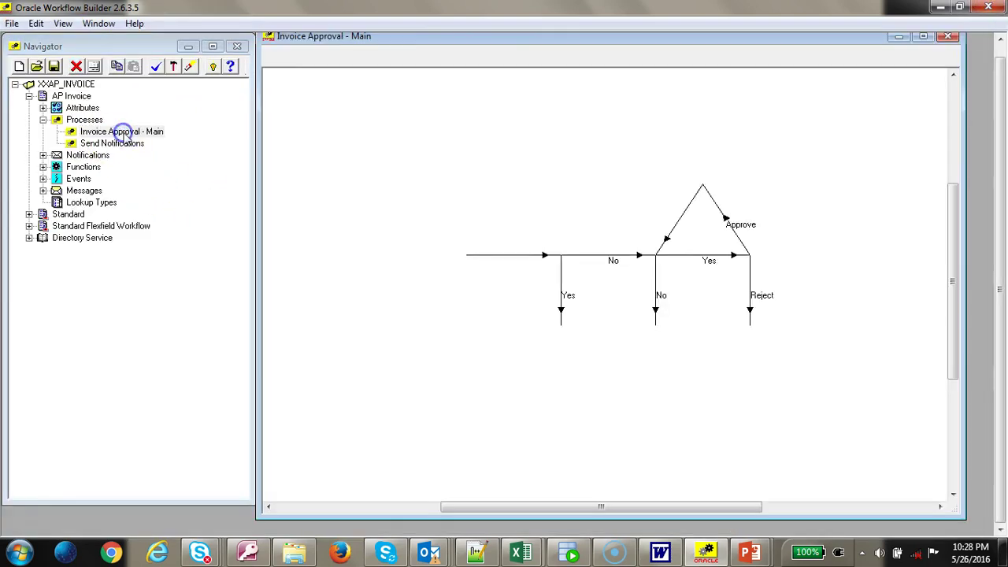
click(950, 37)
right_click(123, 131)
click(167, 238)
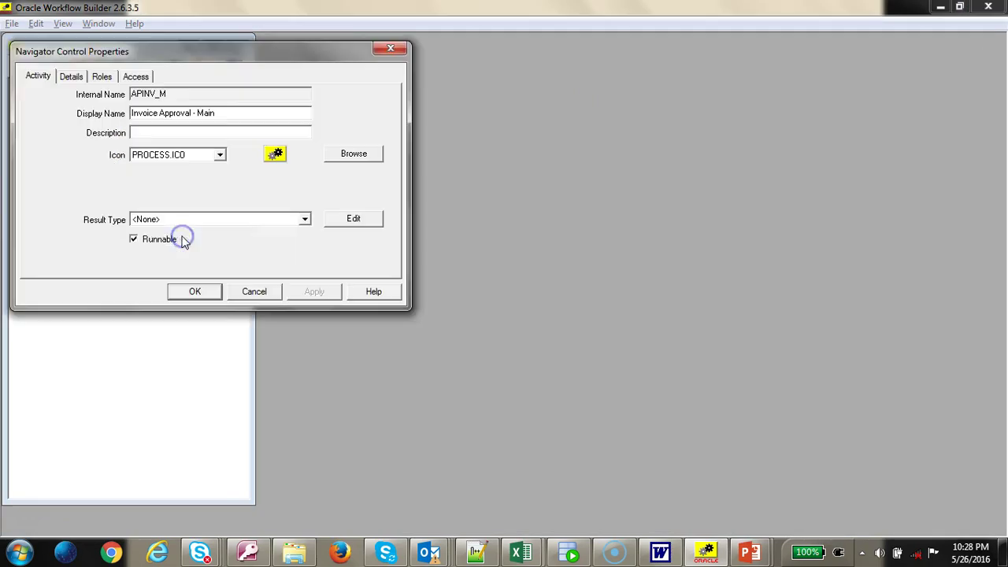
click(246, 289)
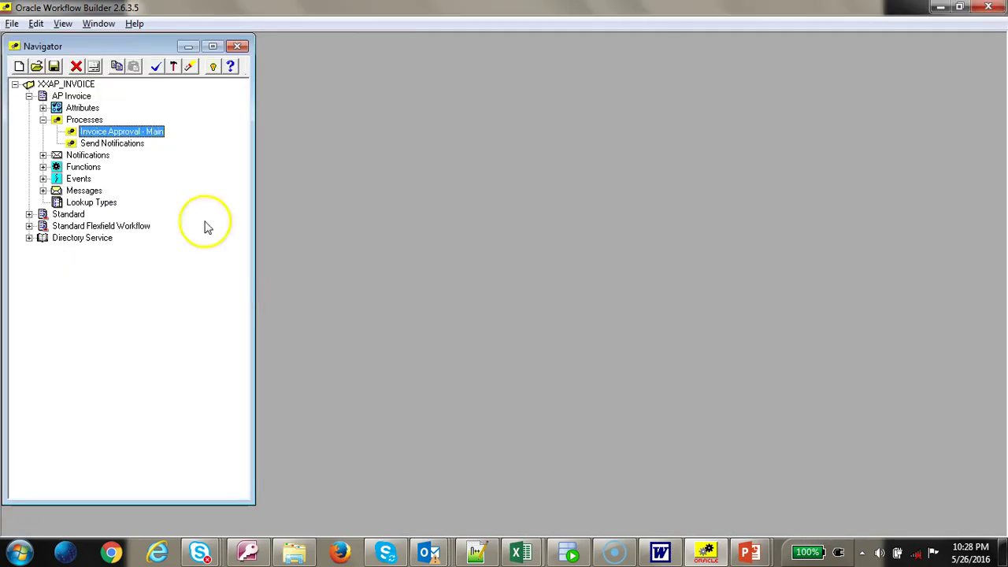
- Check the activity properties of the Send Notifications process, including its result type, without changing them
right_click(125, 144)
click(171, 247)
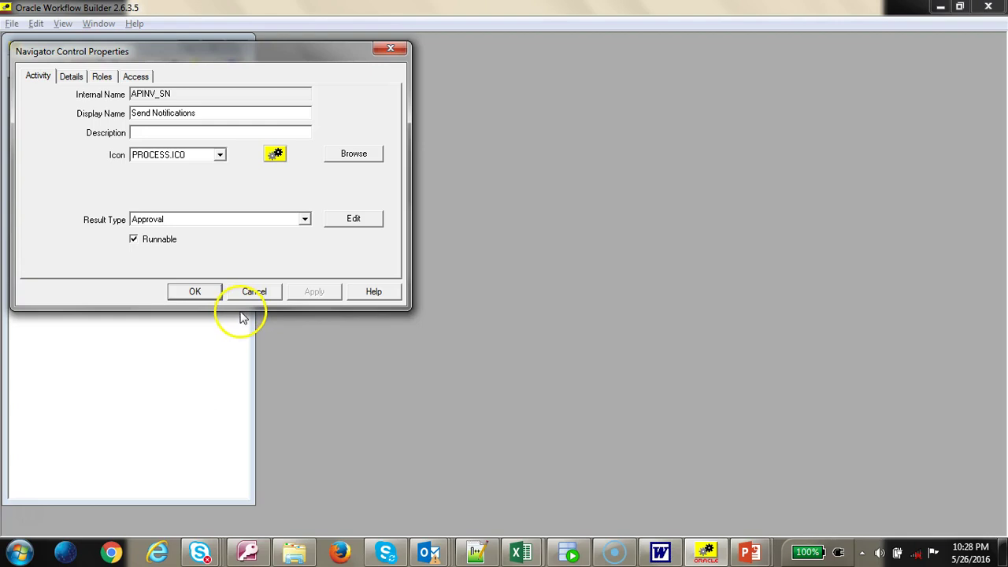
click(261, 292)
- Review the activity, details and roles properties of the Invoice Approval - Main process and leave them unchanged
click(132, 133)
right_click(134, 135)
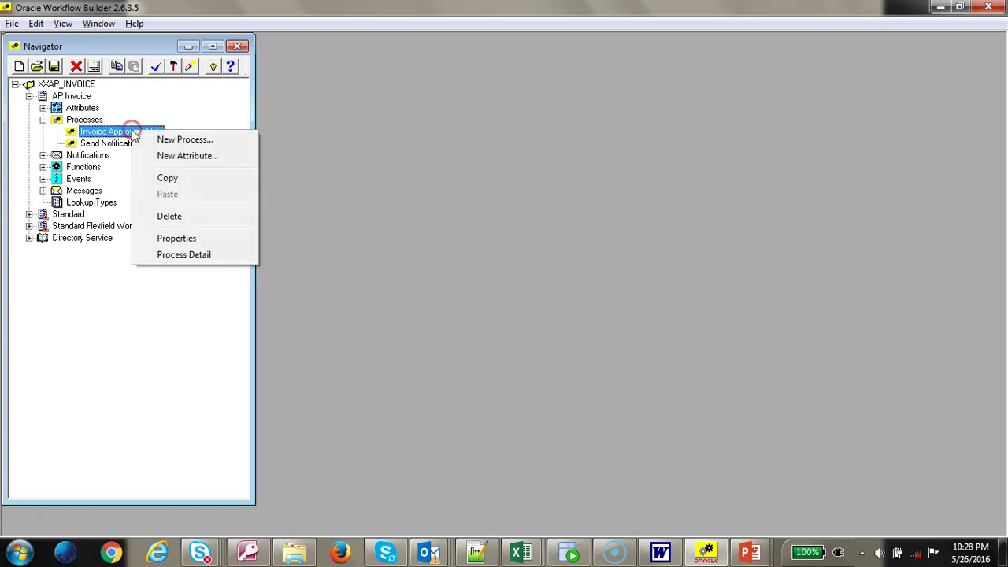
click(193, 239)
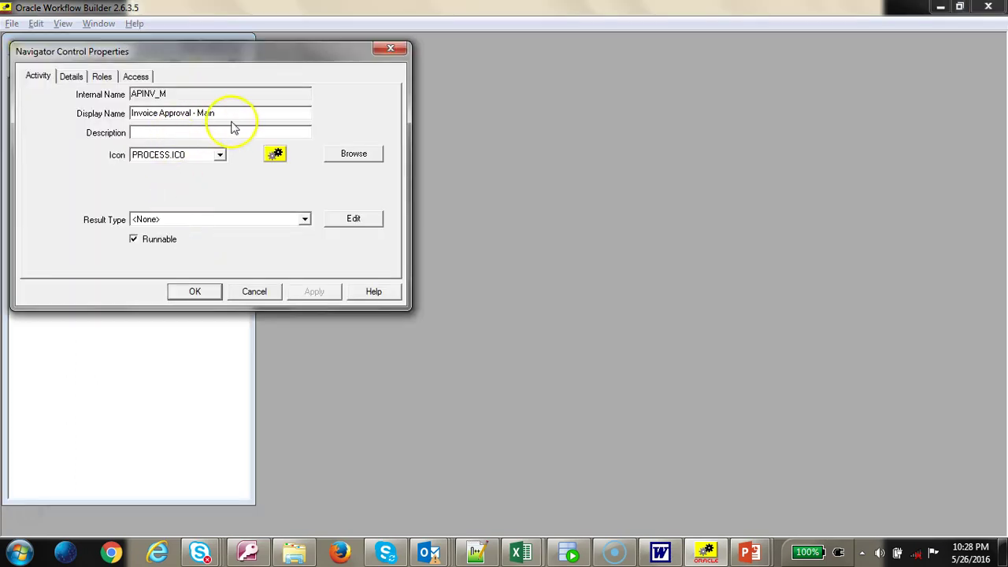
click(72, 76)
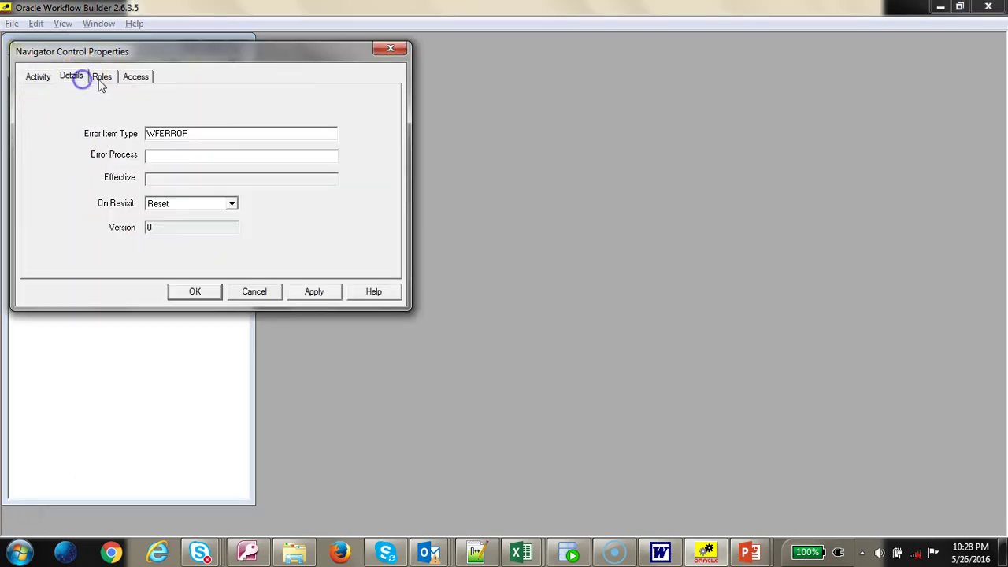
click(101, 77)
click(71, 77)
click(274, 298)
- Reopen the Invoice Approval - Main diagram and inspect the function properties of the Check if Matched to PO and Identify Approver nodes
double_click(126, 131)
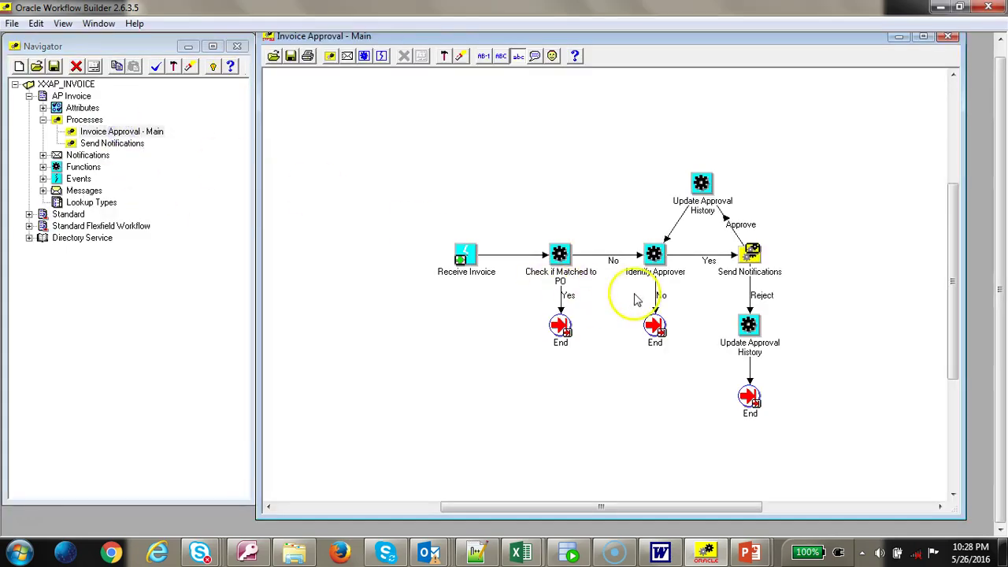
double_click(561, 258)
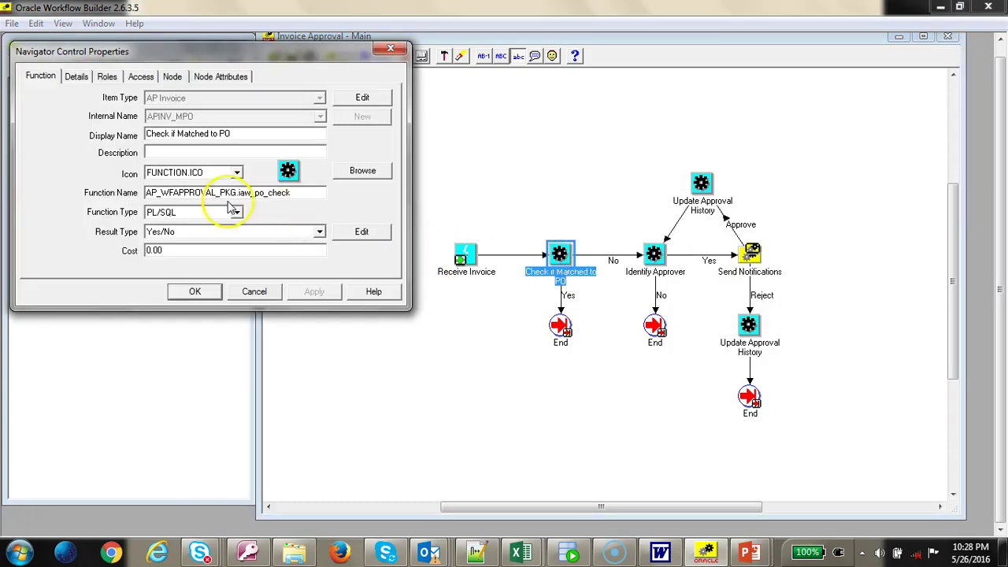
click(254, 292)
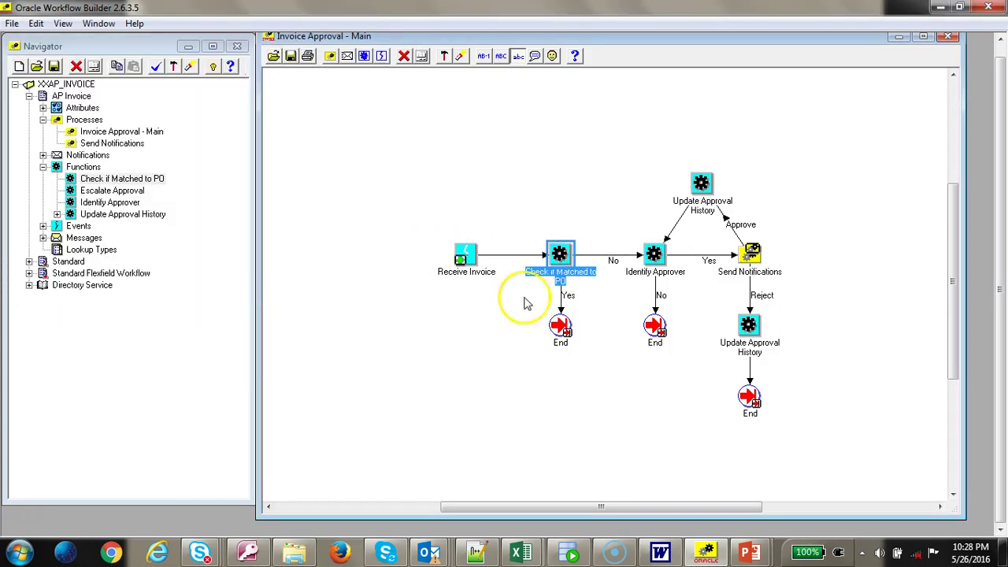
double_click(560, 256)
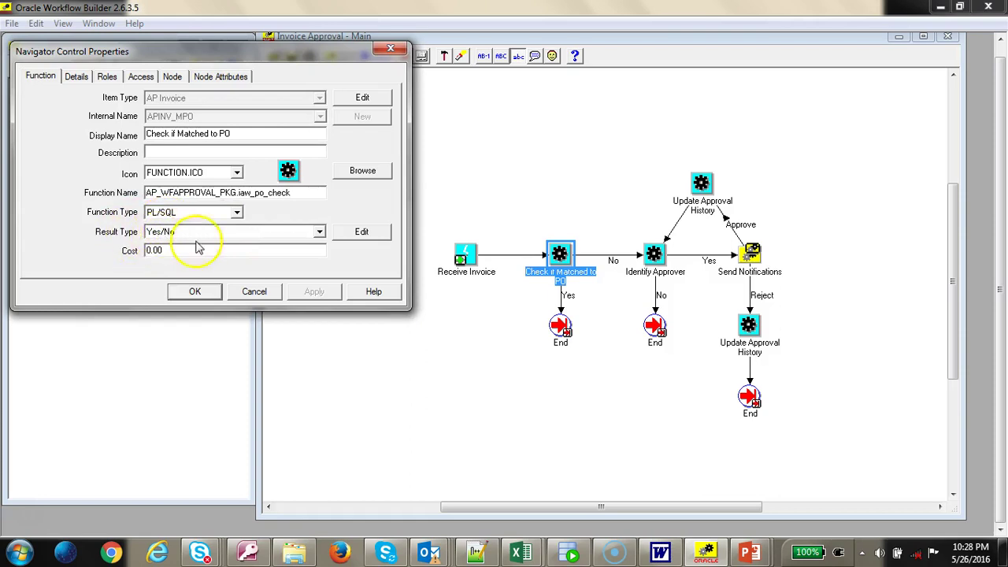
click(267, 293)
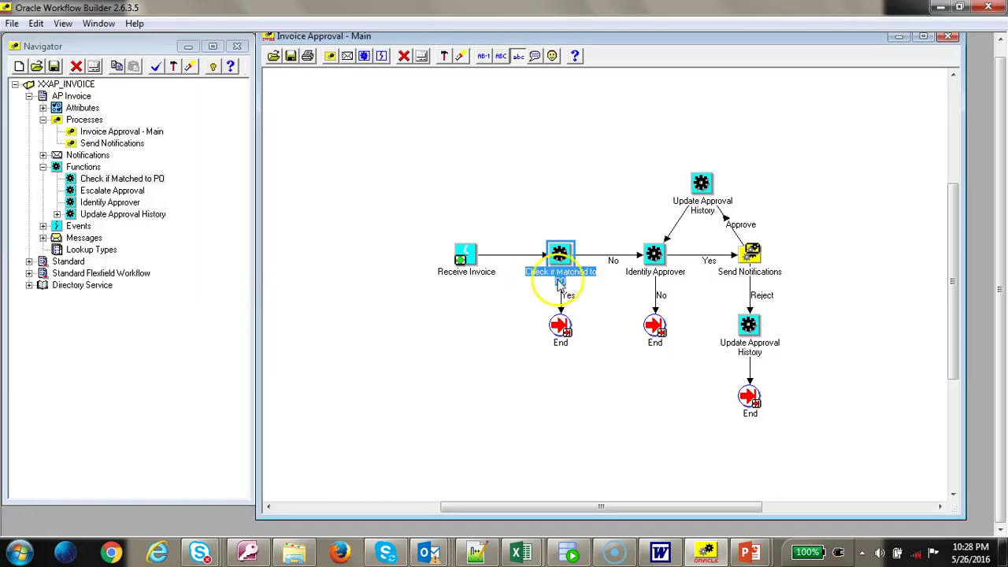
double_click(654, 256)
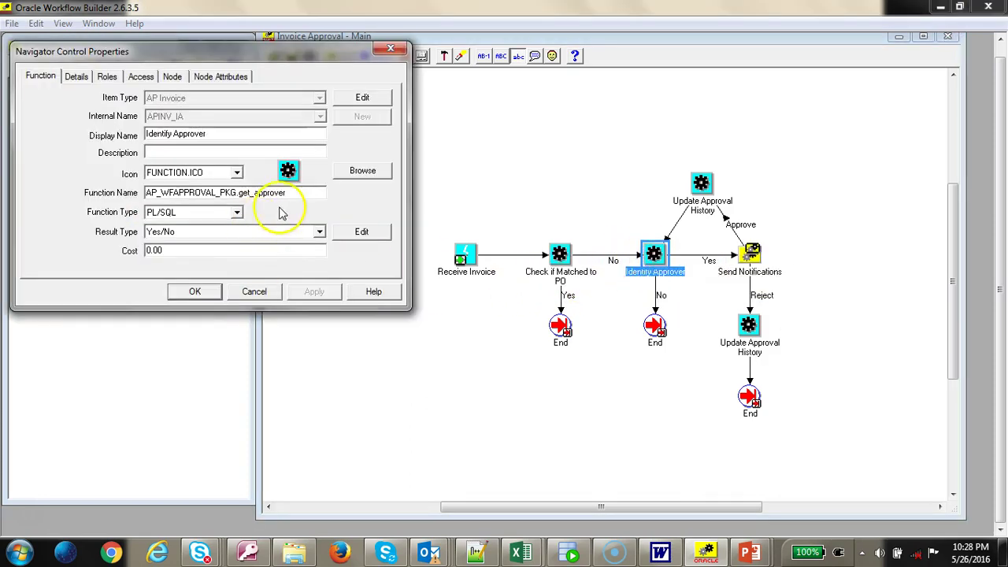
click(254, 292)
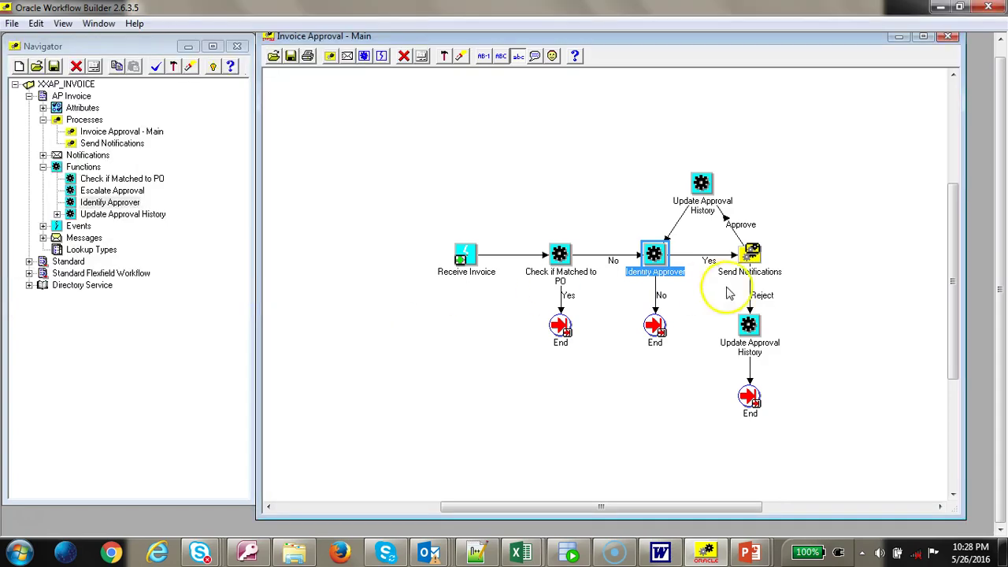
- Open the Send Notifications subprocess diagram and check the Approval Request notification's message, timeout and performer settings
double_click(754, 254)
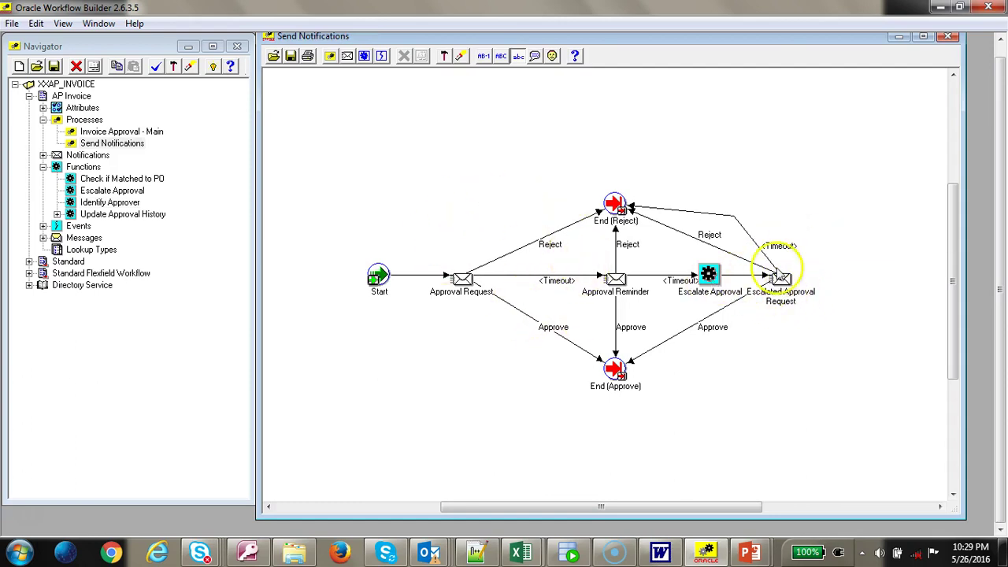
double_click(461, 280)
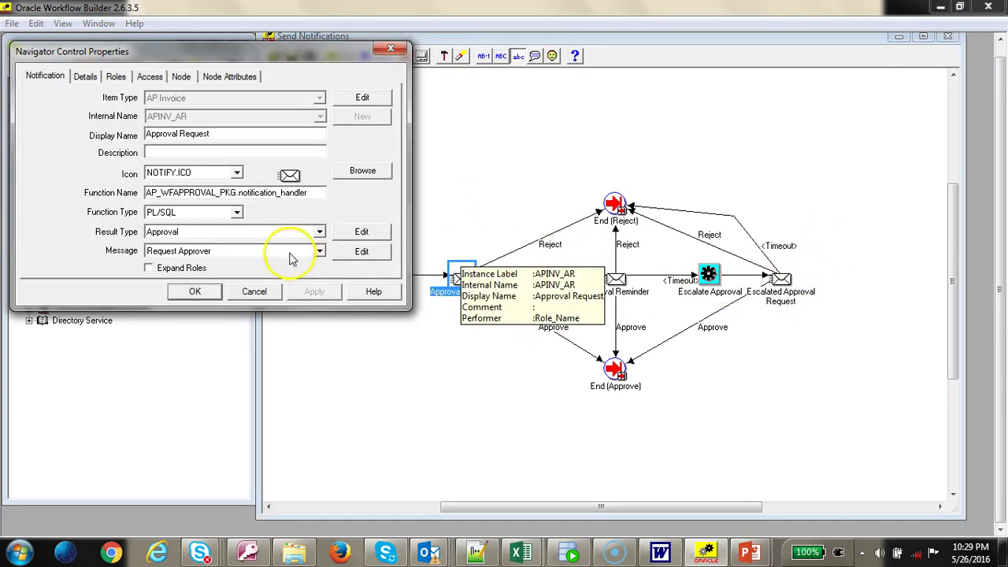
click(181, 77)
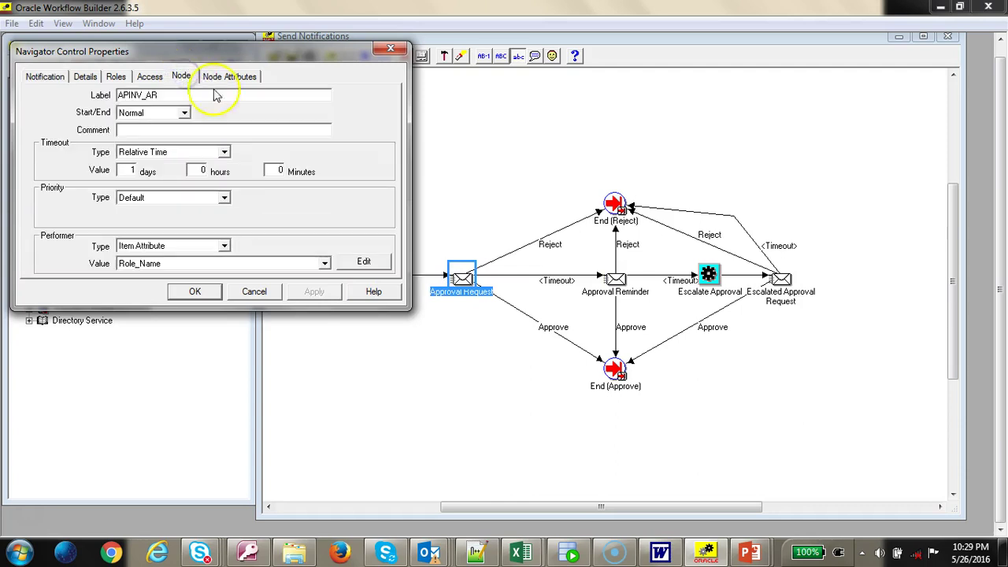
click(254, 292)
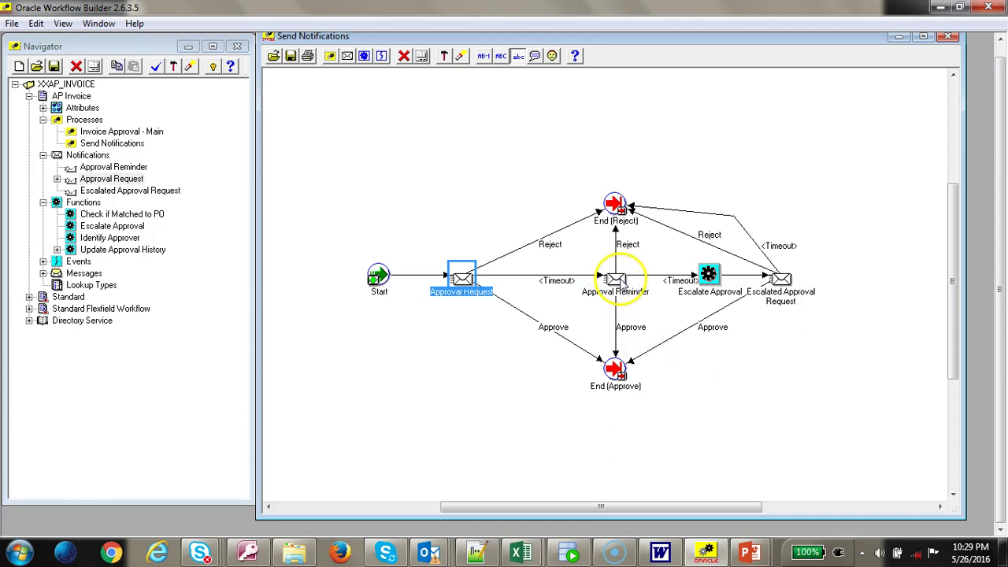
- Check the Approval Reminder notification's message, timeout and performer settings without changing them
double_click(618, 281)
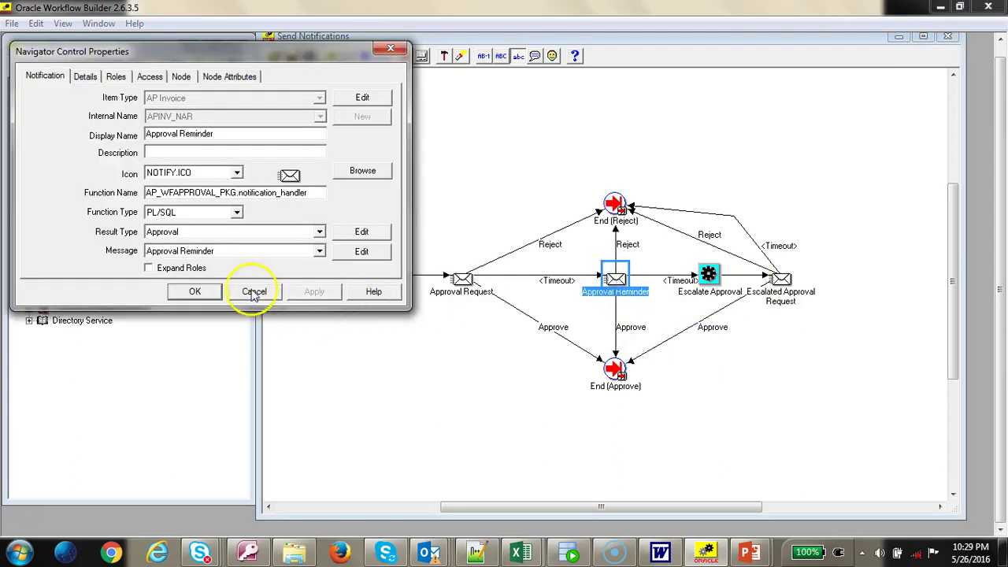
click(180, 76)
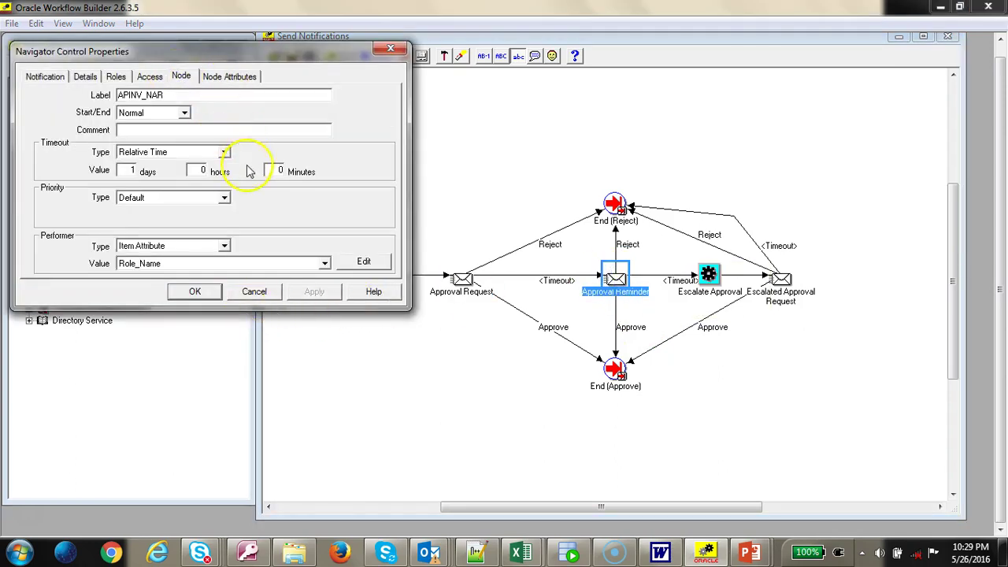
click(263, 296)
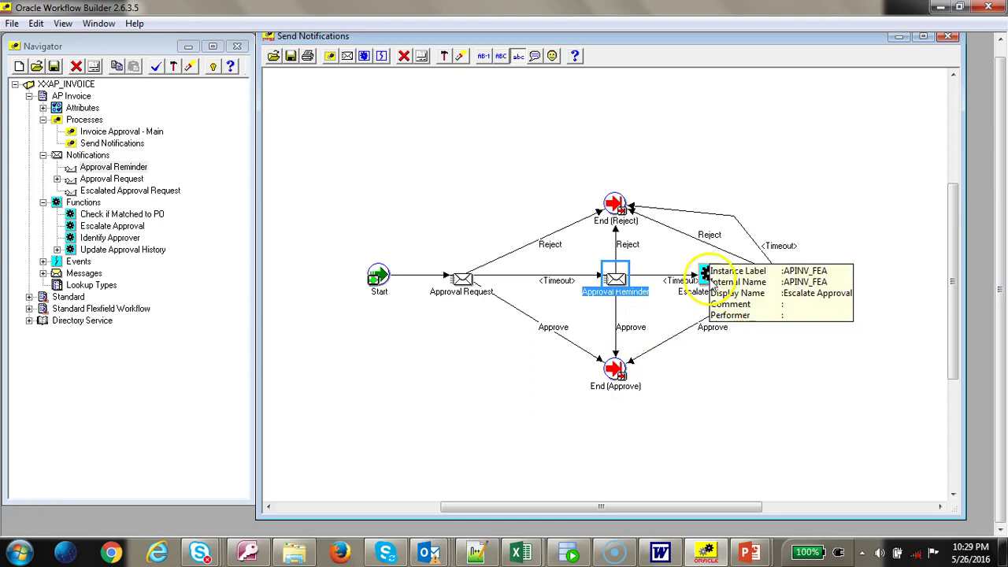
- Inspect the Escalate Approval function's properties and expand the Approval Request notification in the navigator tree
double_click(708, 277)
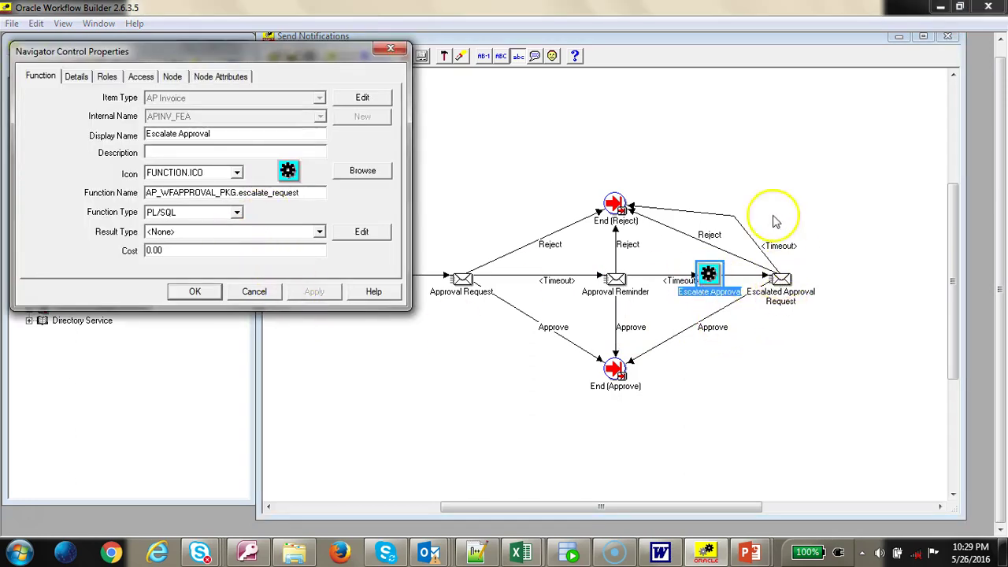
click(254, 292)
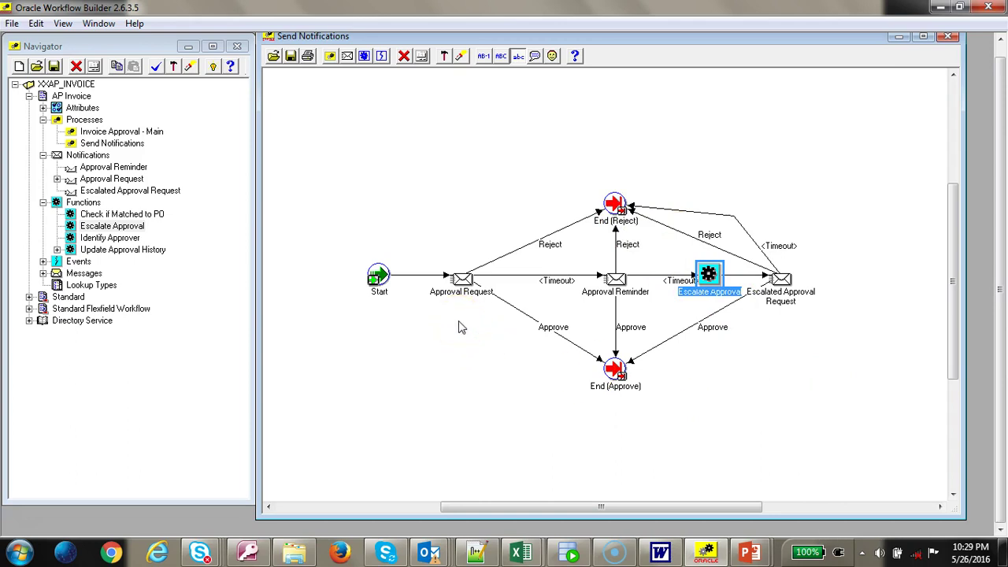
click(57, 179)
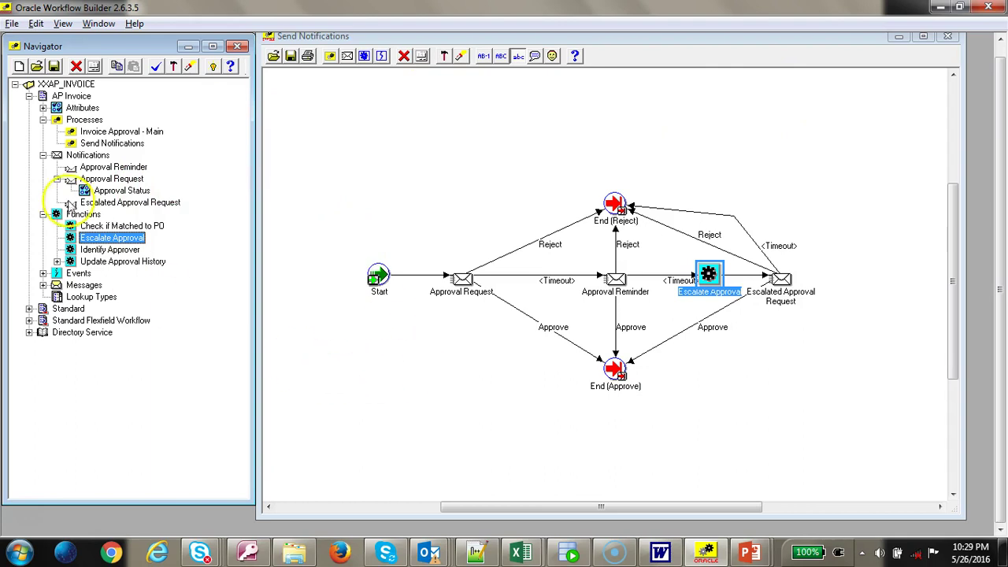
- Open the saved XX_TEST_AP workflow file alongside the current data store
click(36, 66)
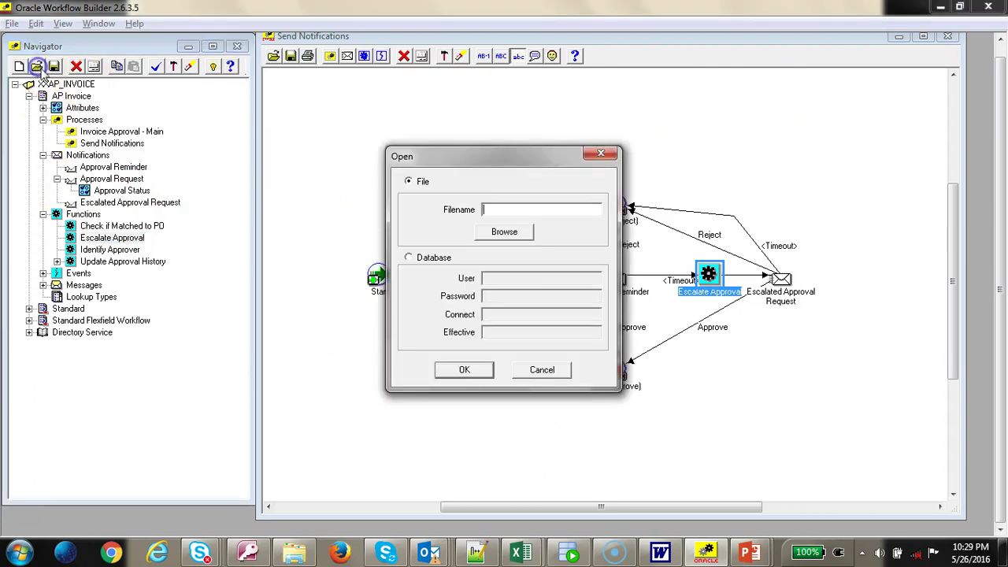
click(507, 234)
click(441, 271)
double_click(441, 270)
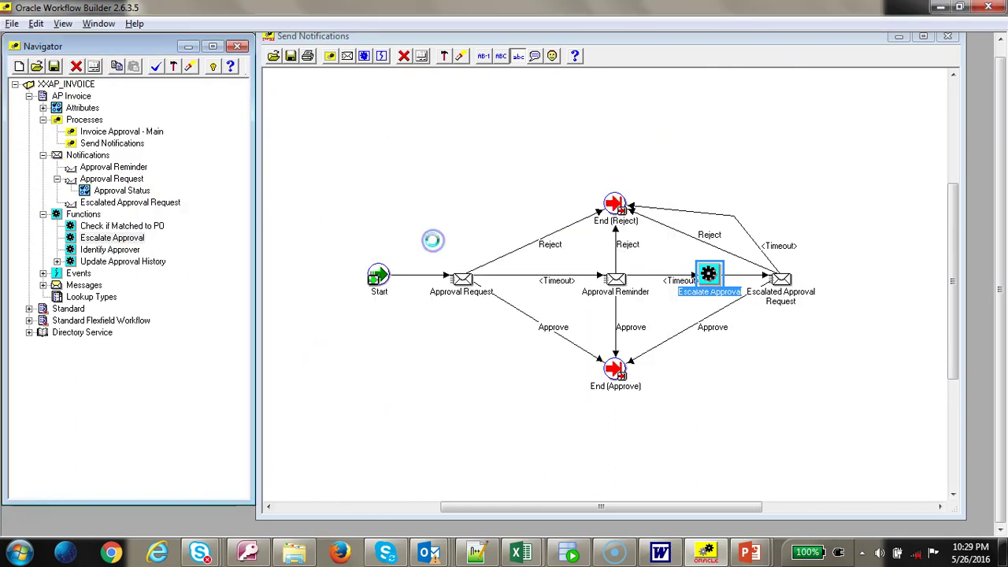
- Close the XXAP_INVOICE data store and expand XX_TEST_AP to list its item types
click(82, 86)
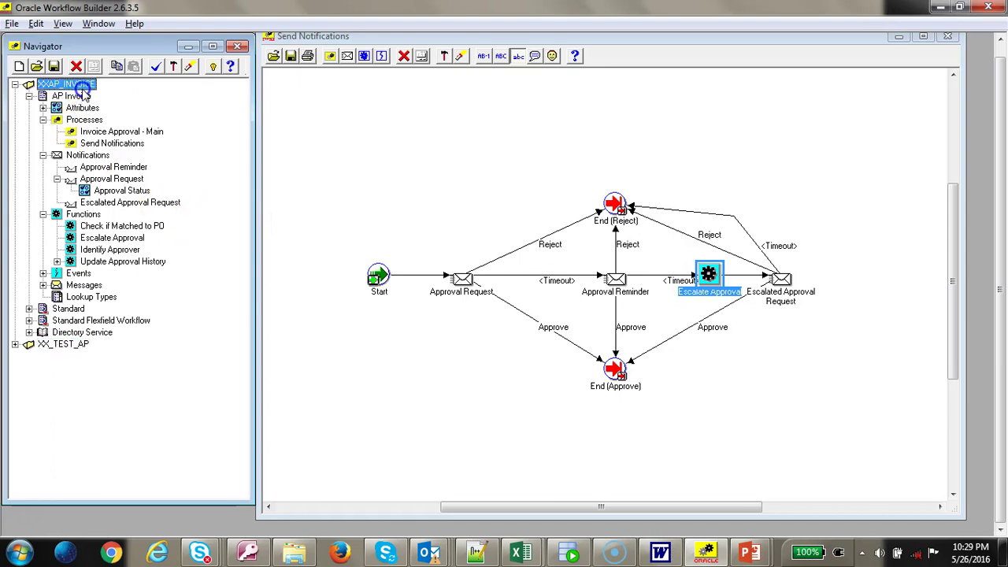
click(11, 24)
click(55, 85)
click(15, 84)
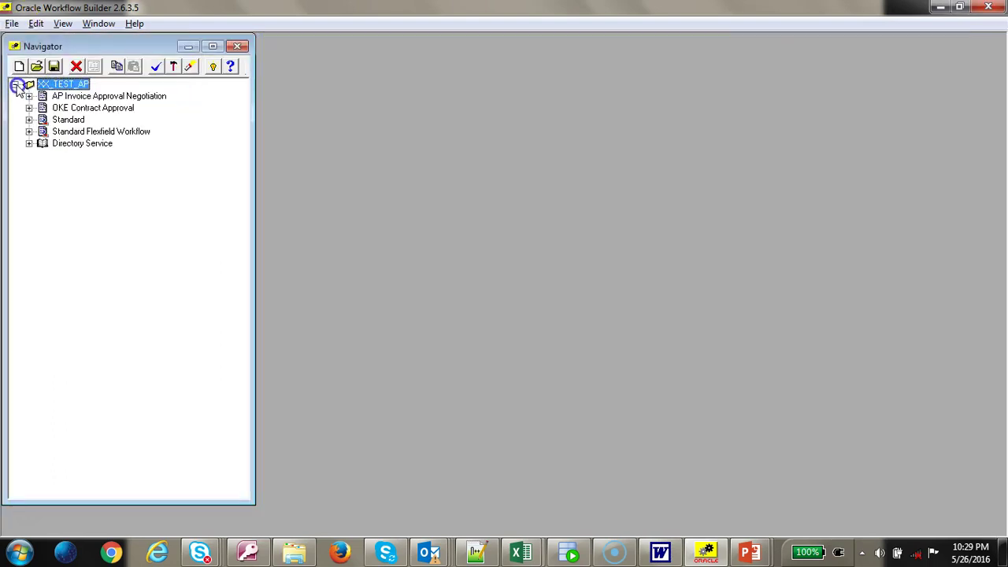
- Expand the OKE Contract Approval item type's processes and open the Approval Main Process diagram
click(29, 108)
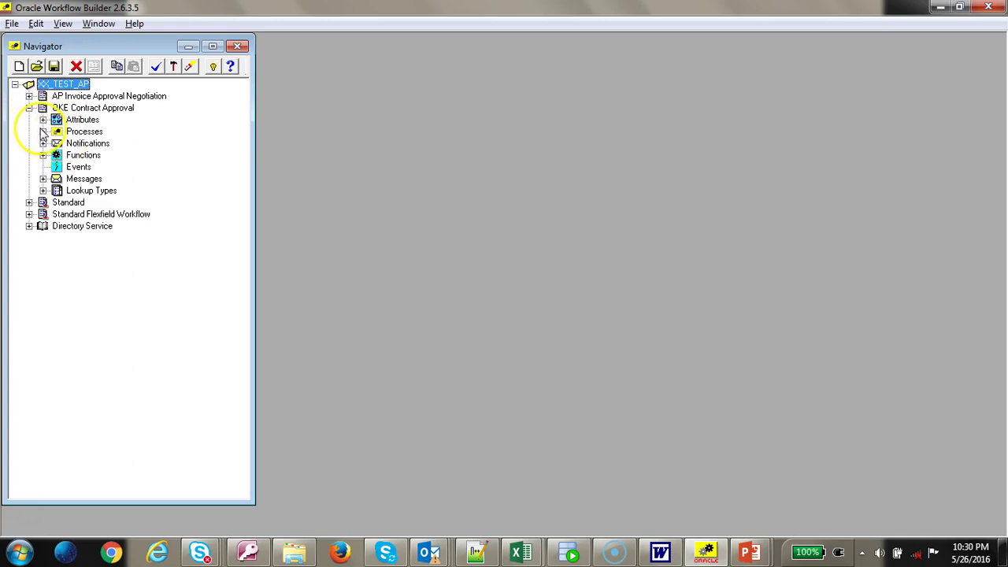
click(43, 132)
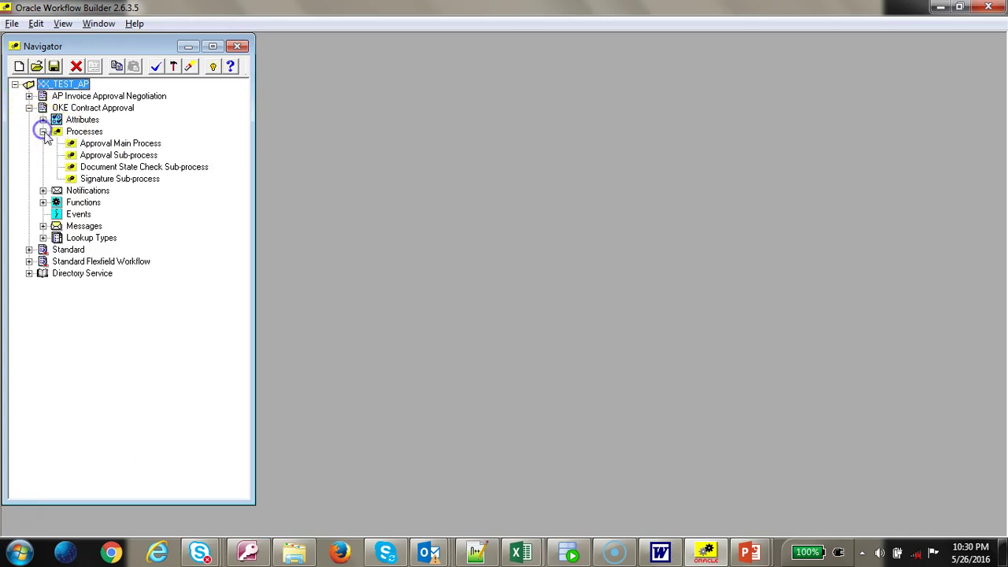
double_click(139, 144)
- Check the properties of the Approval, Document State Check and Signature sub-processes in turn, cancelling each without changes
right_click(133, 157)
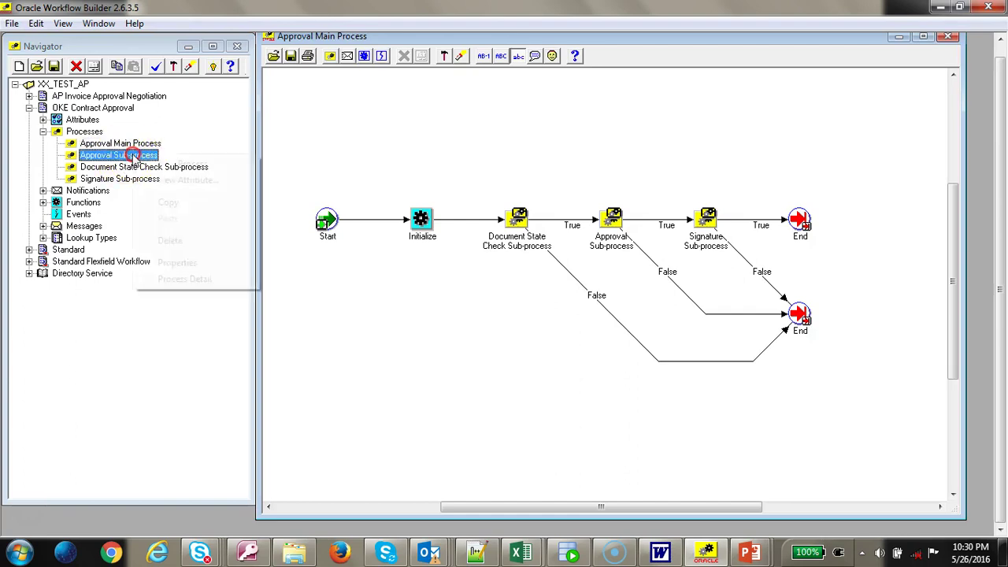
click(185, 263)
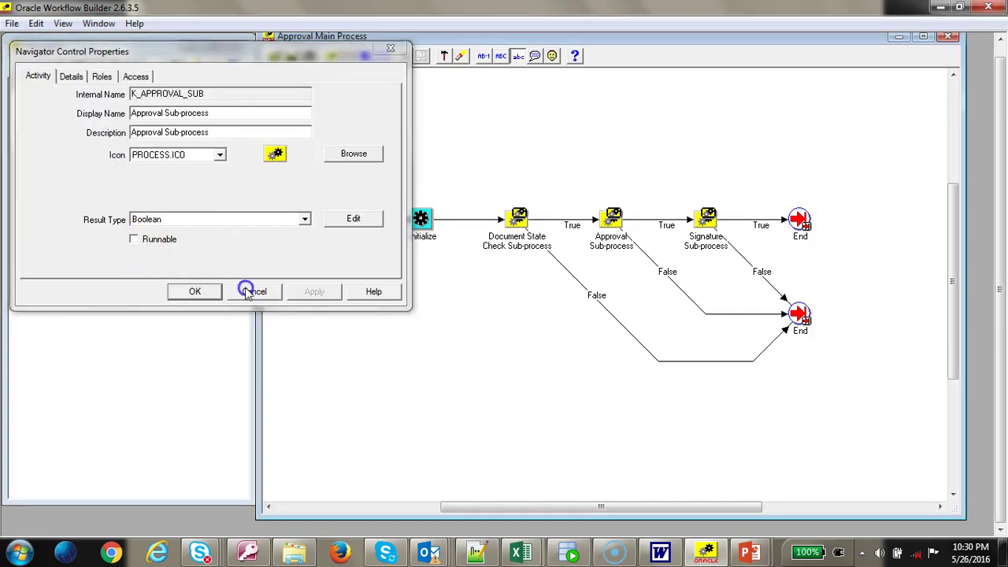
click(247, 291)
right_click(172, 165)
click(191, 271)
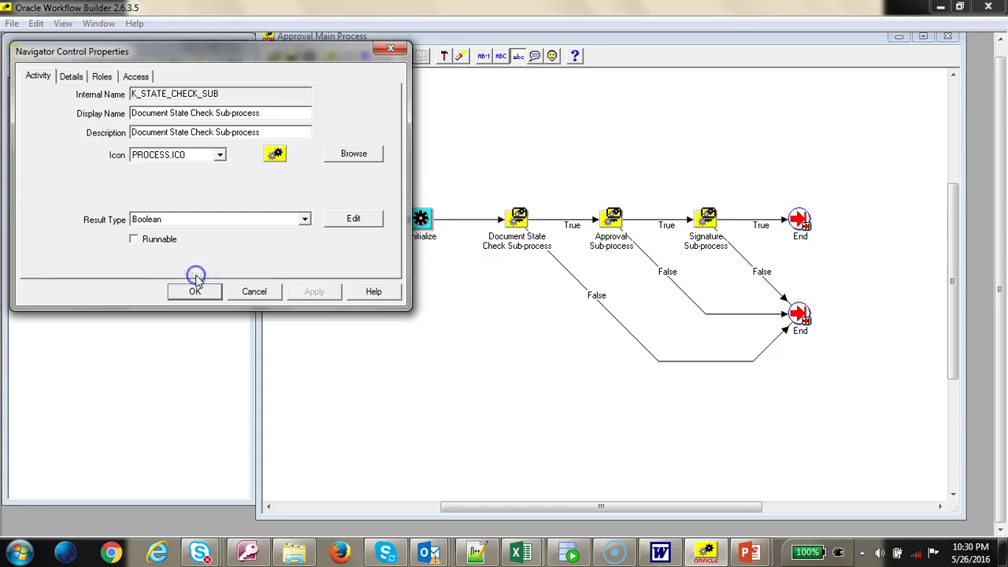
click(270, 292)
right_click(149, 179)
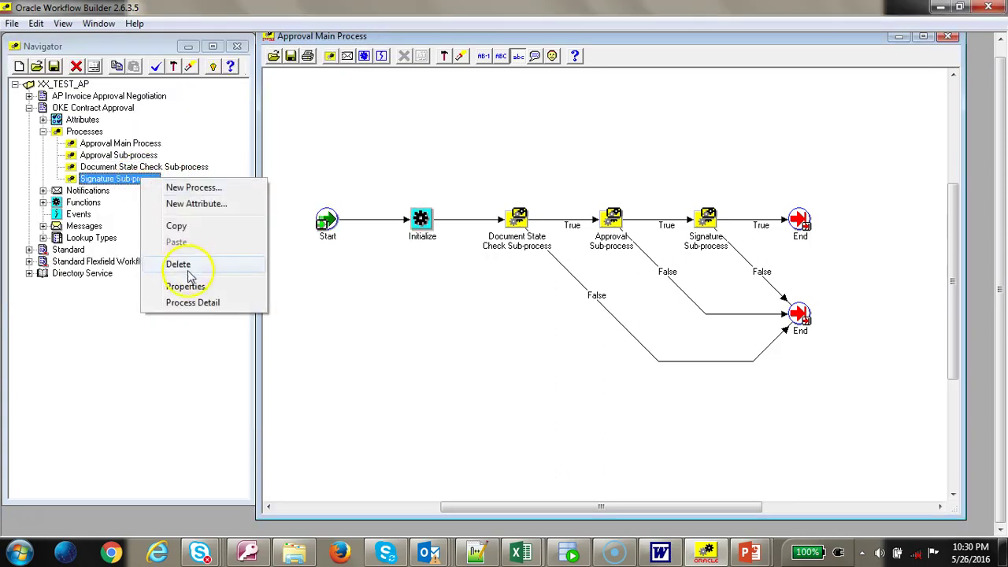
click(189, 286)
click(246, 294)
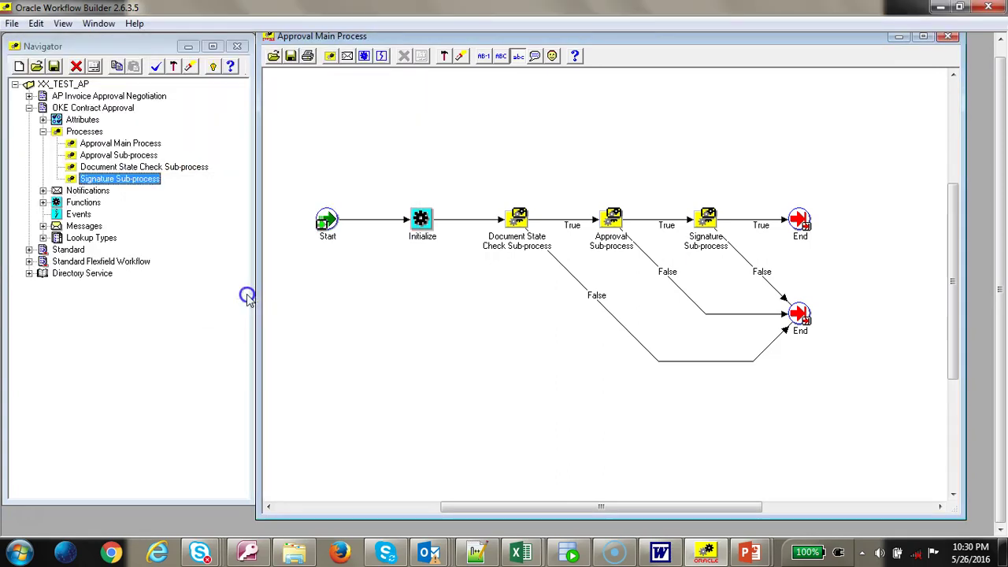
- Review the Approval Main Process properties, including its result type and runnable setting, without changing them
double_click(115, 143)
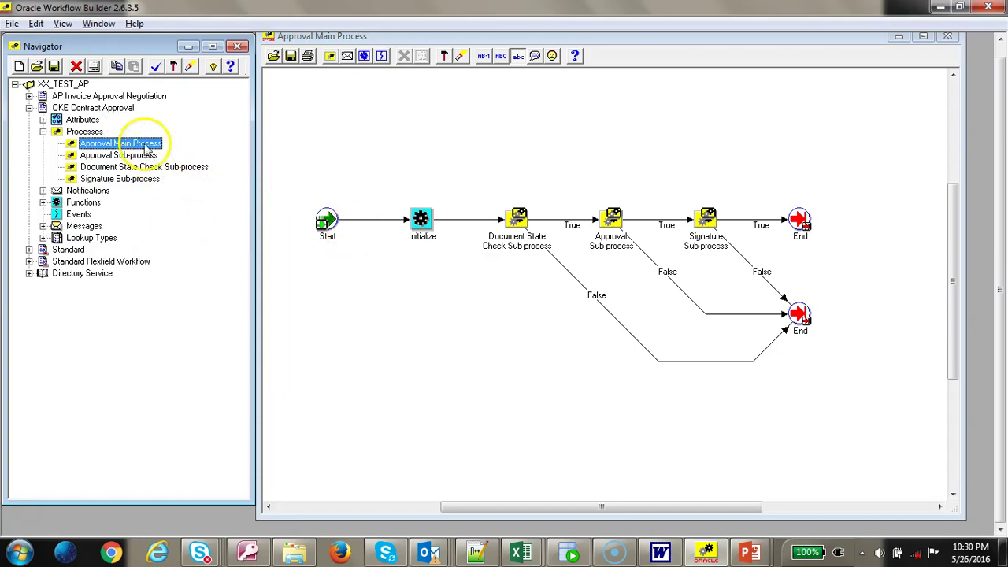
right_click(145, 148)
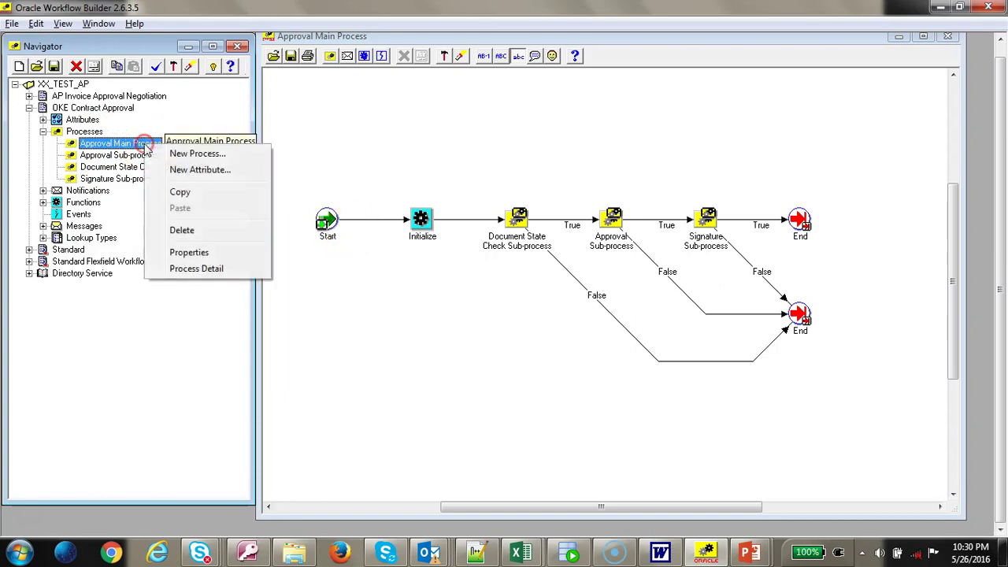
click(201, 253)
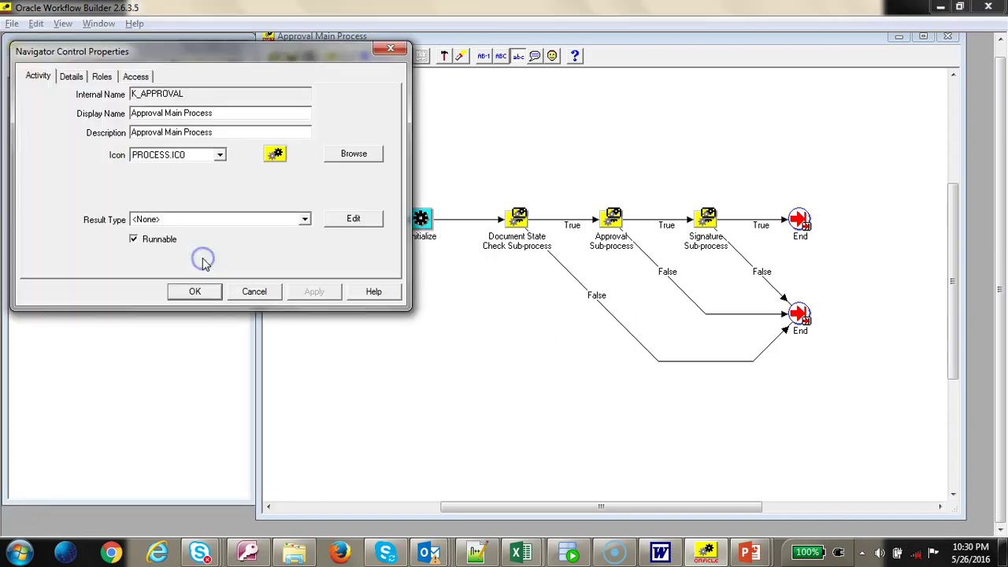
click(253, 293)
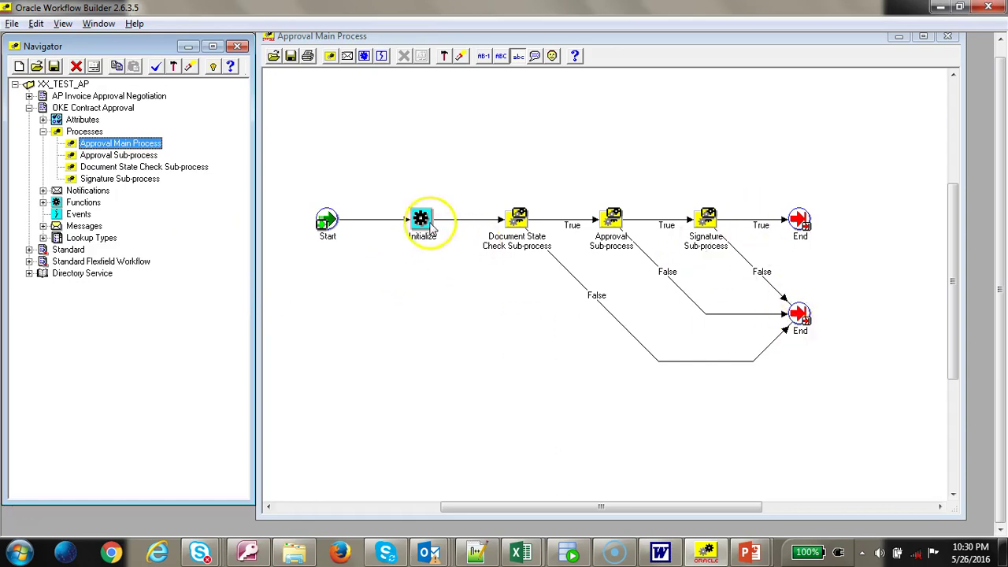
- Inspect the Initialize function's properties in the main process, and open the Document State Check Sub-process diagram
double_click(429, 224)
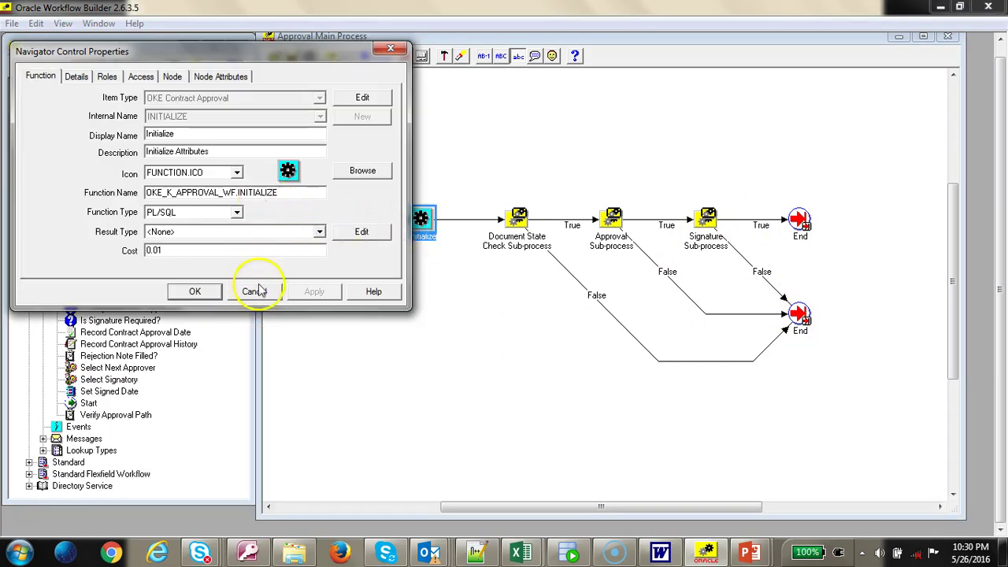
click(254, 291)
double_click(517, 218)
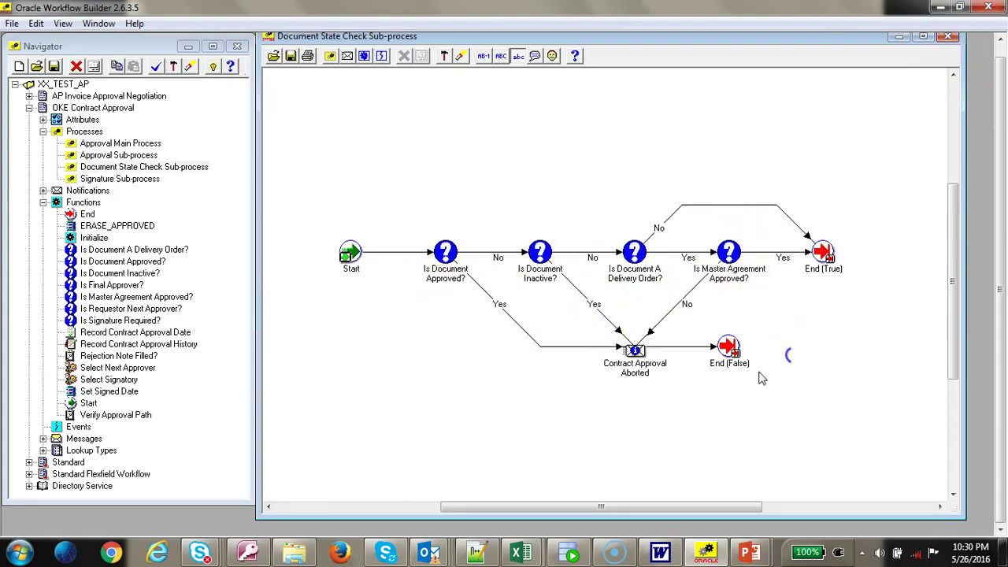
- Check which message the Contract Approval Aborted notification uses and expand the item type's Messages in the navigator tree
double_click(635, 350)
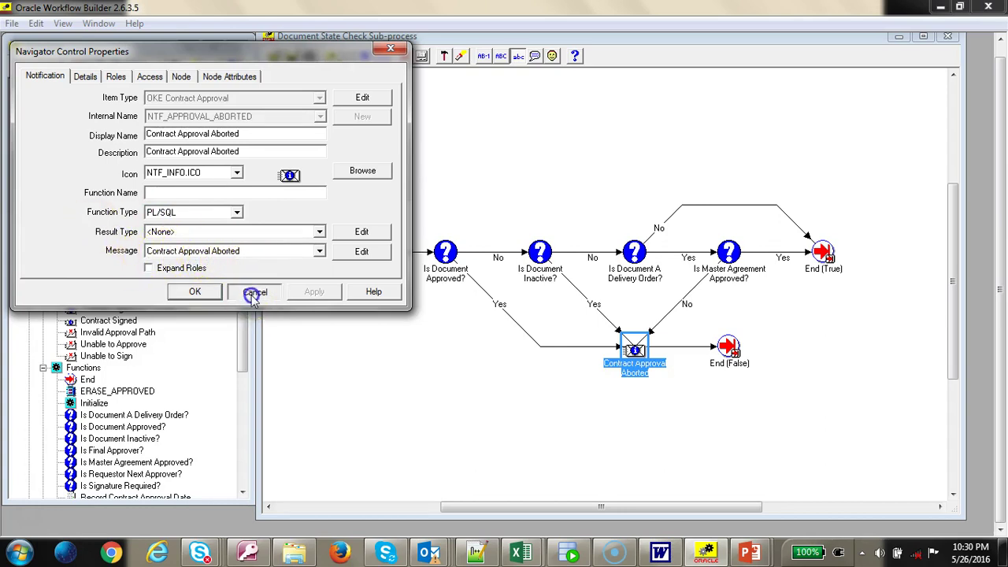
click(254, 291)
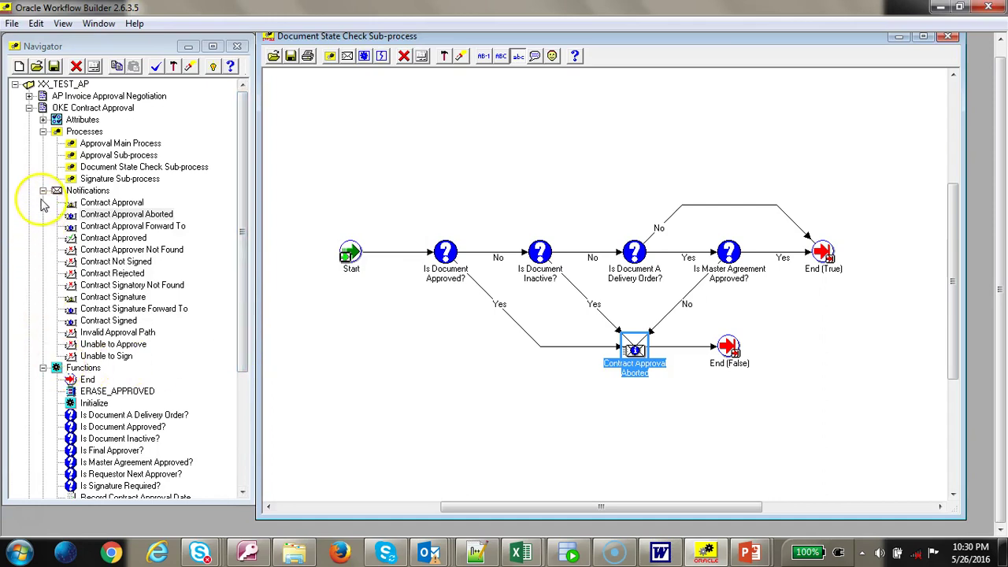
drag(243, 318, 240, 443)
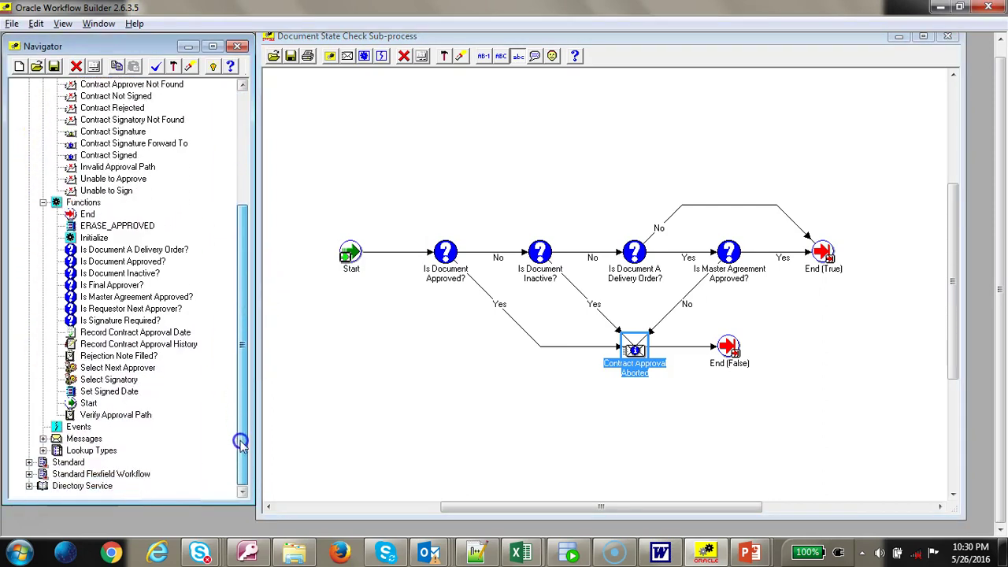
click(43, 438)
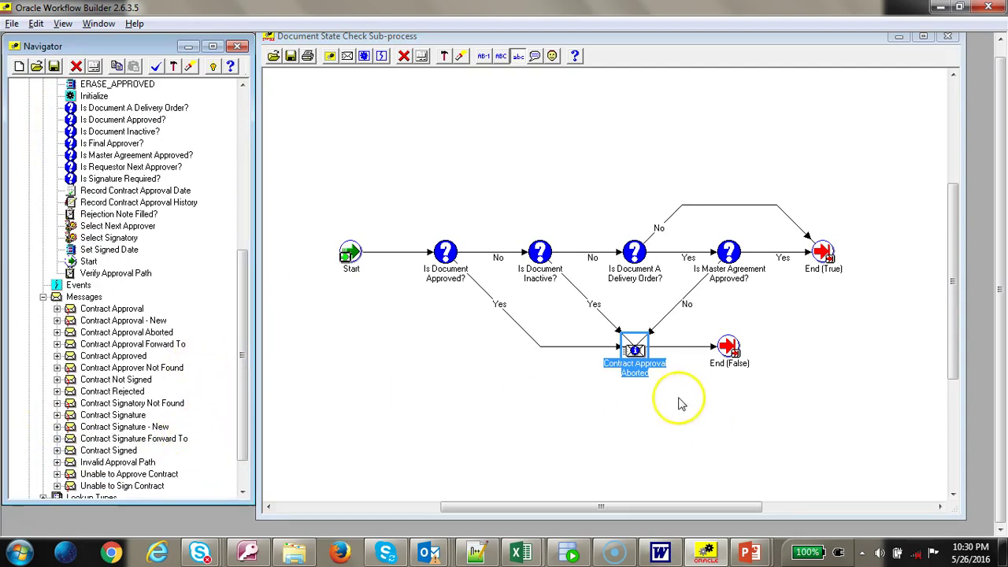
double_click(634, 346)
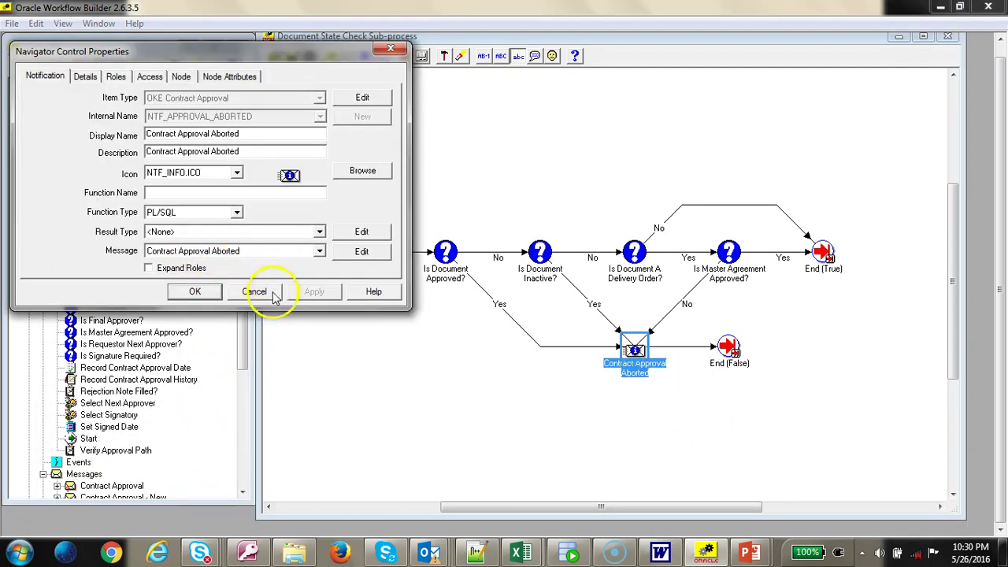
click(266, 292)
- Review the Contract Approval Aborted message's subject and text body, and close its properties without changes
drag(246, 367, 242, 460)
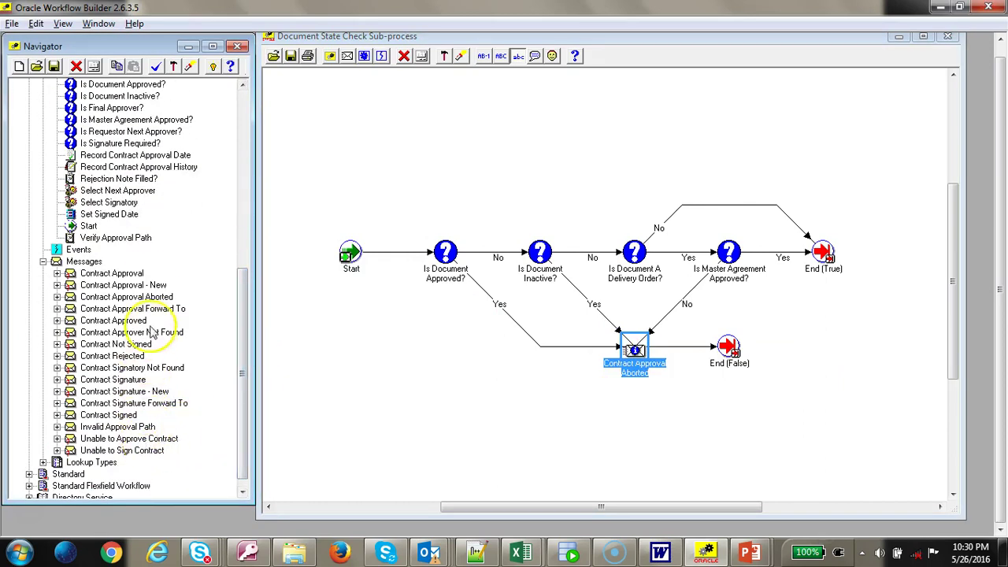
double_click(166, 297)
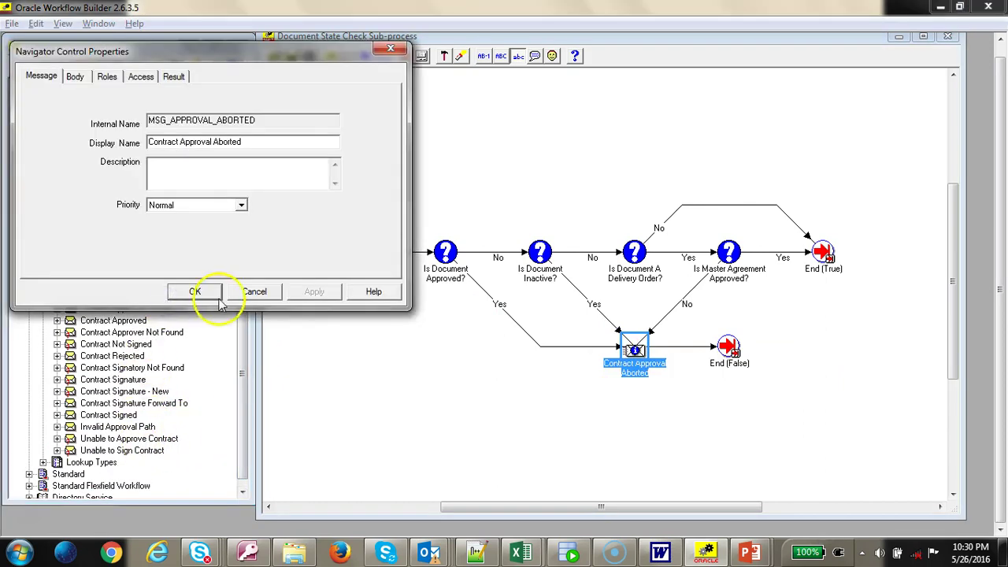
click(75, 79)
drag(234, 151, 111, 146)
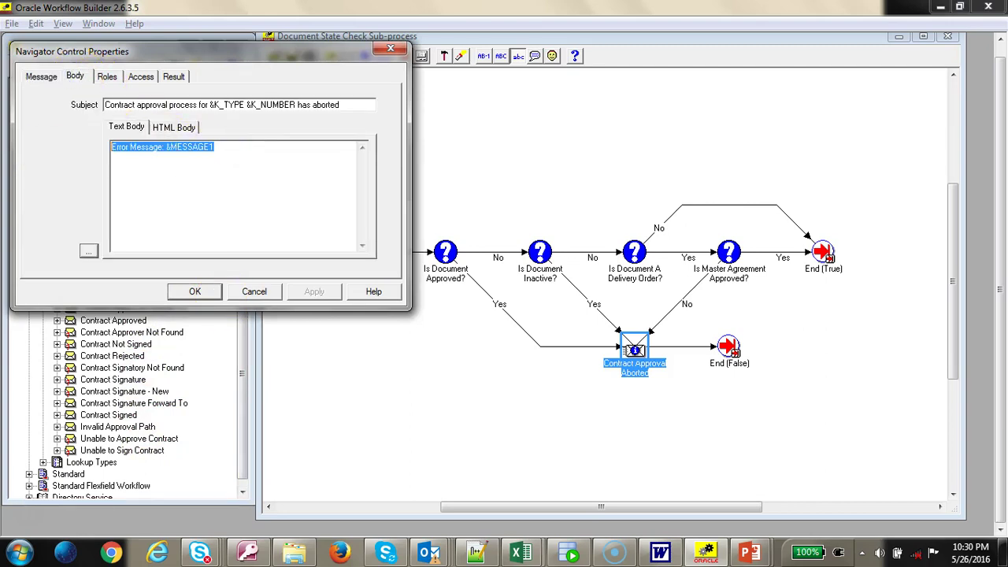
click(272, 293)
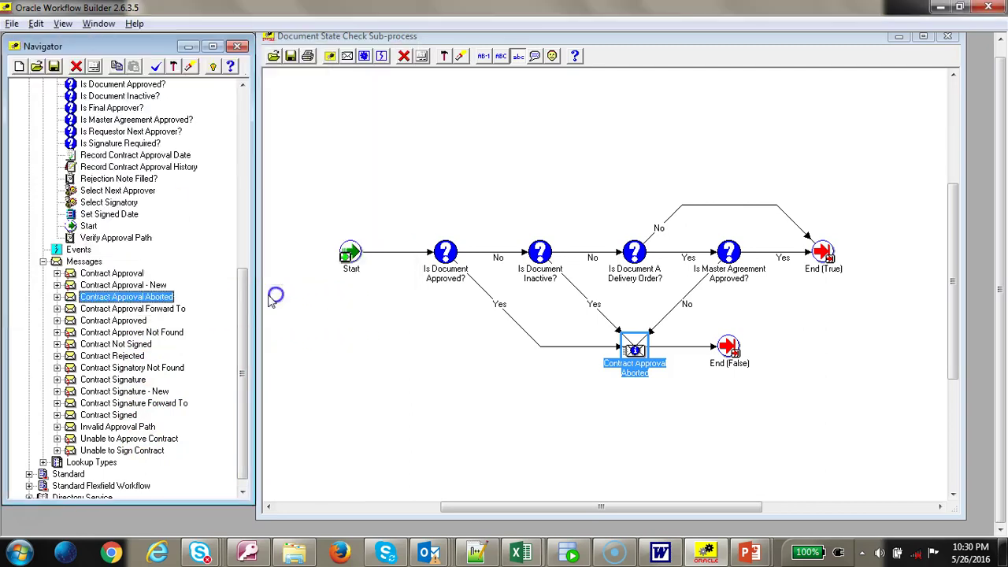
- Expand the Contract Approval Aborted message's attributes and compare them with the variables in its subject and body
click(57, 296)
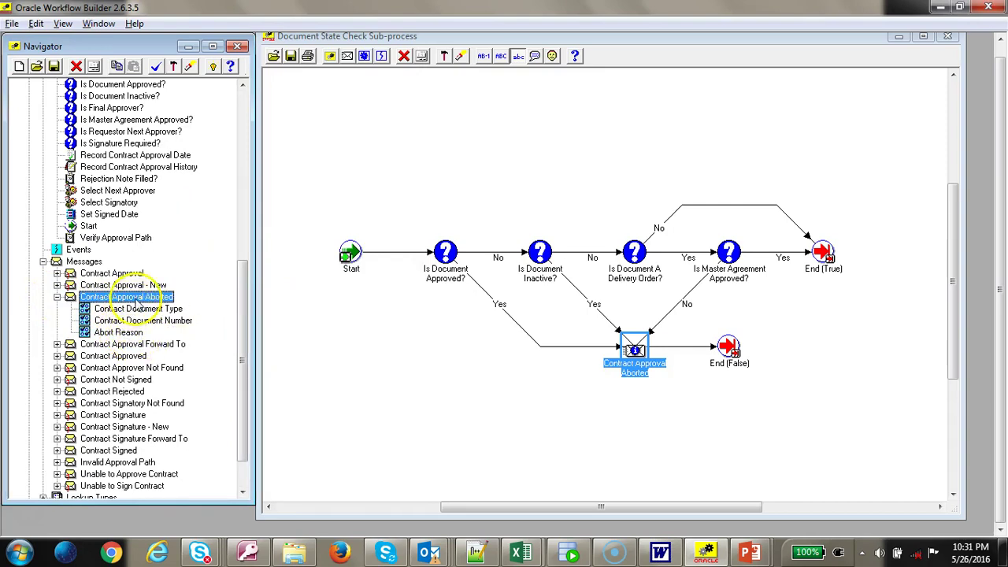
double_click(136, 300)
click(75, 76)
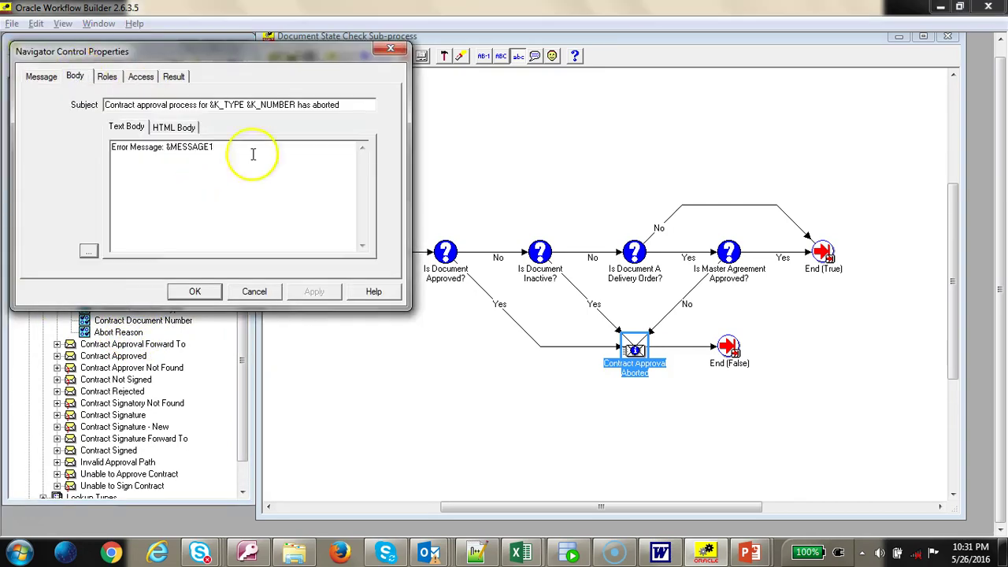
click(255, 292)
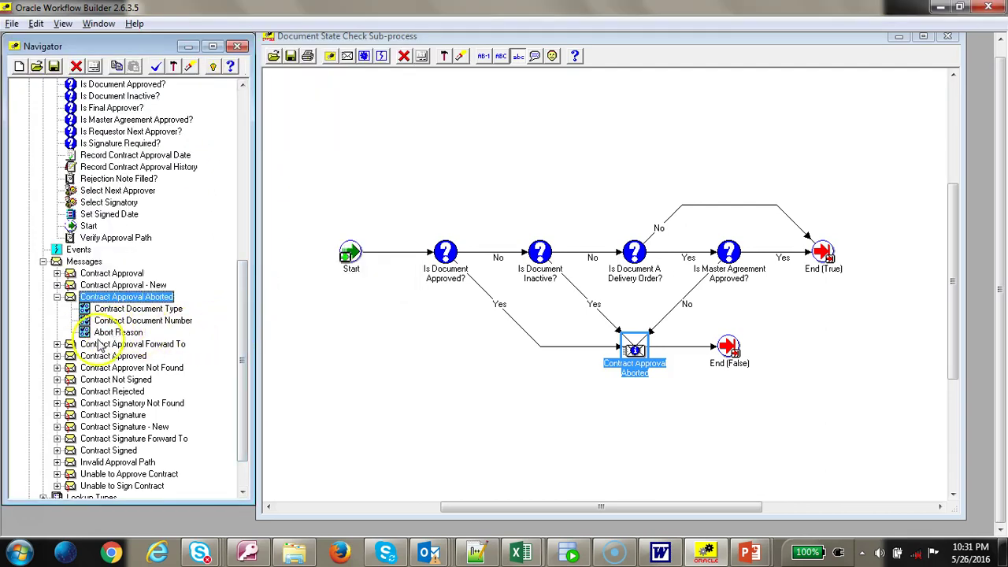
- Expand the OKE Contract Approval attributes and inspect the Error Message 1 and Error Message 2 definitions without changing them
drag(245, 338, 234, 174)
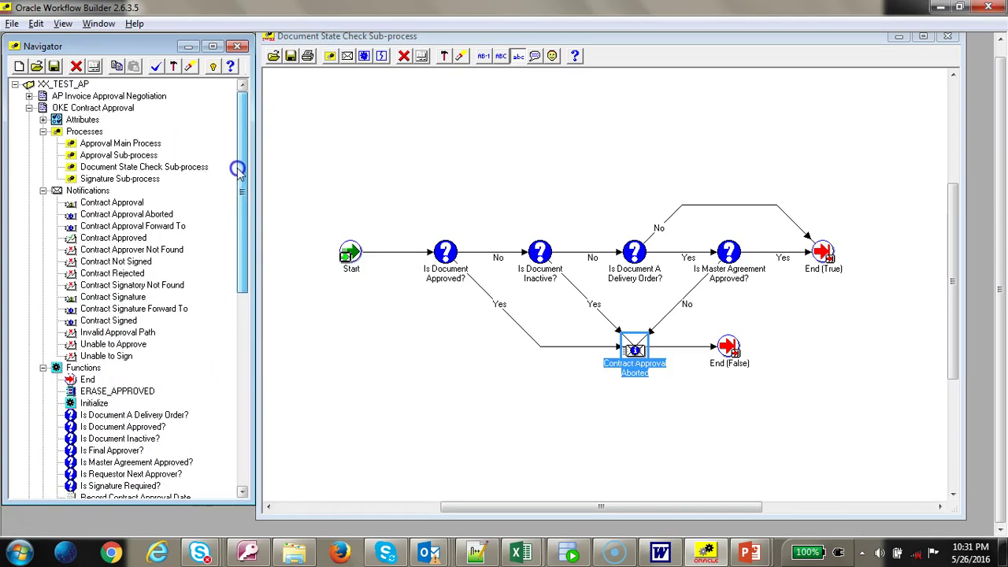
click(43, 120)
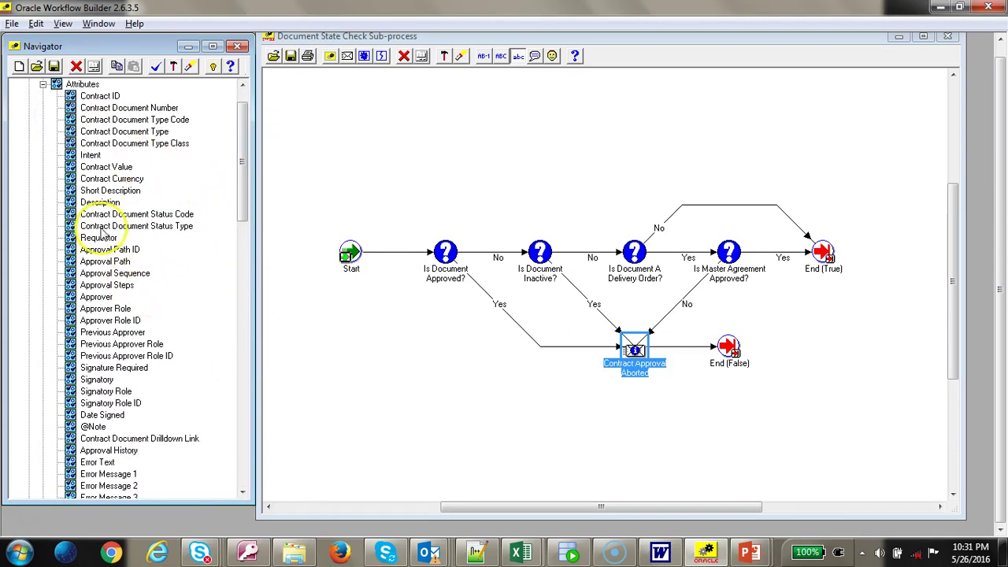
click(106, 226)
drag(246, 220, 247, 279)
double_click(104, 250)
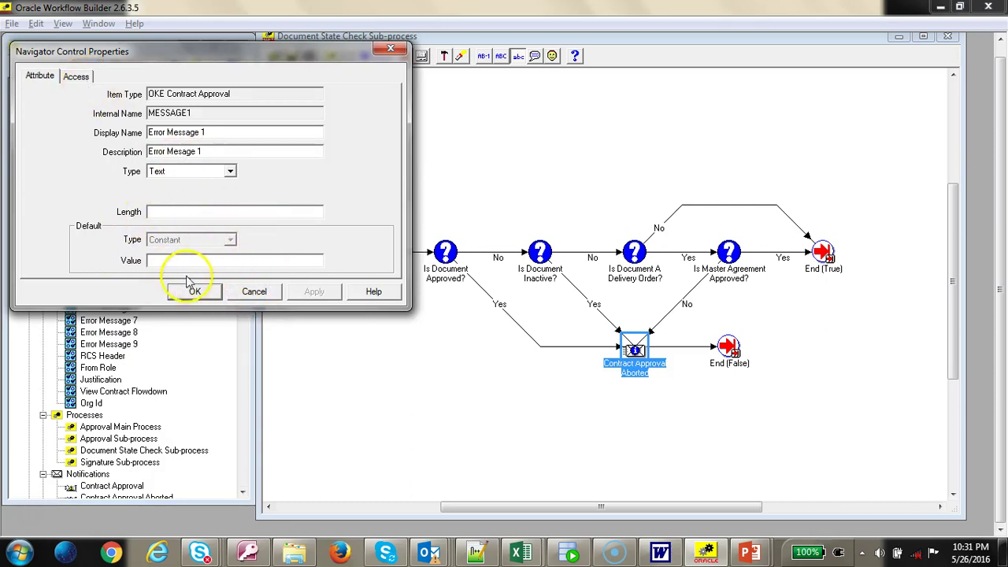
click(260, 296)
double_click(122, 262)
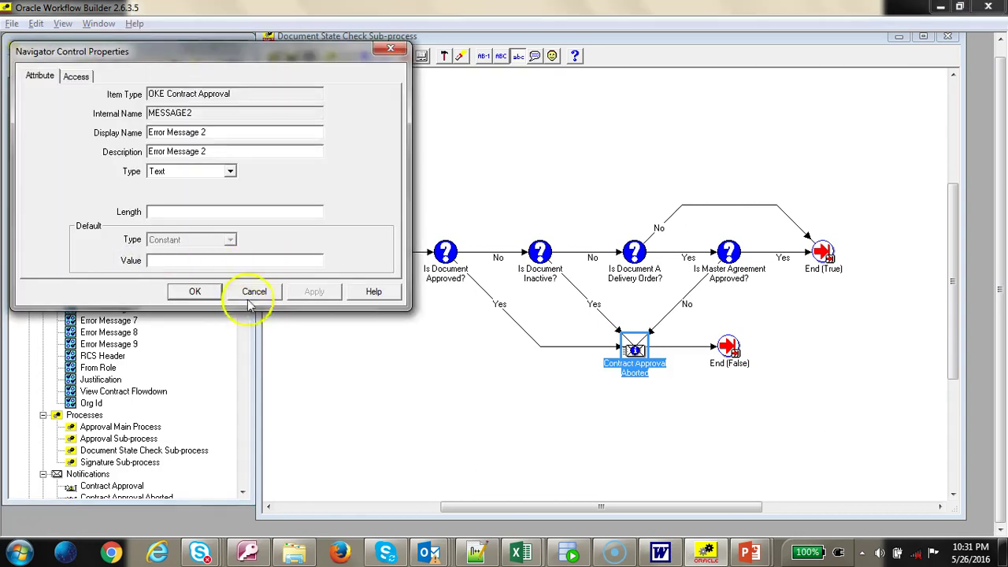
click(252, 295)
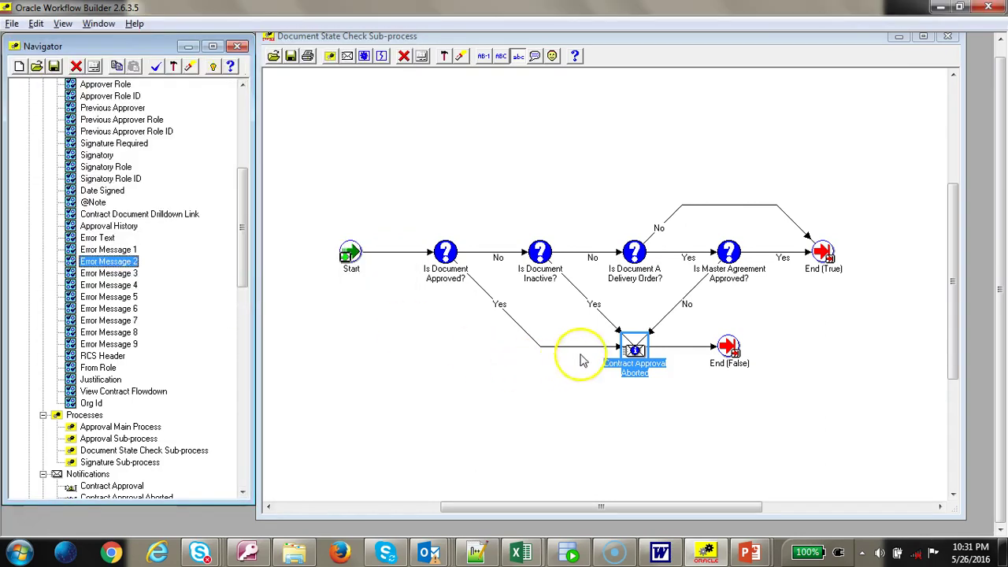
- Inspect the properties of the Is Master Agreement Approved? function in the Document State Check Sub-process
click(729, 259)
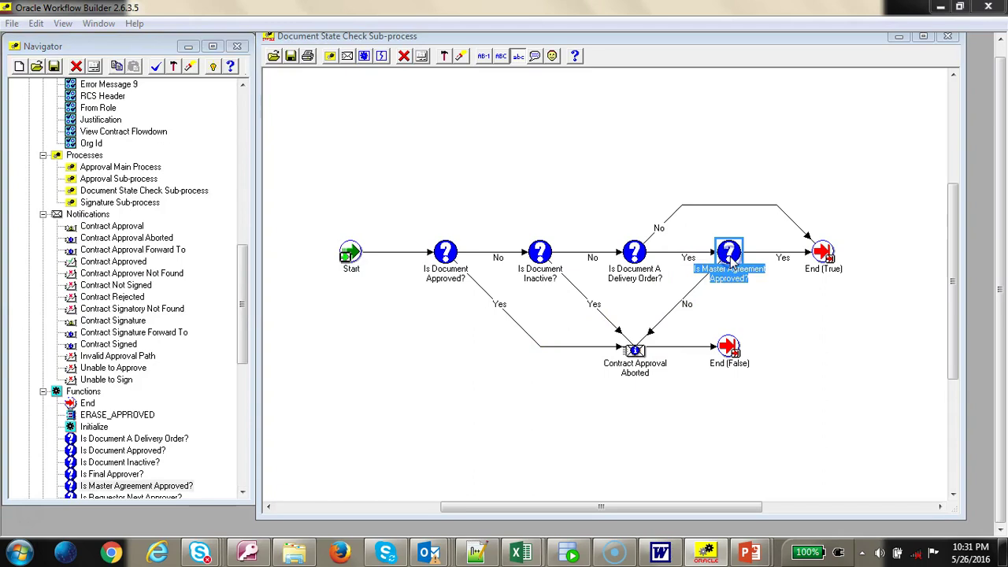
double_click(729, 260)
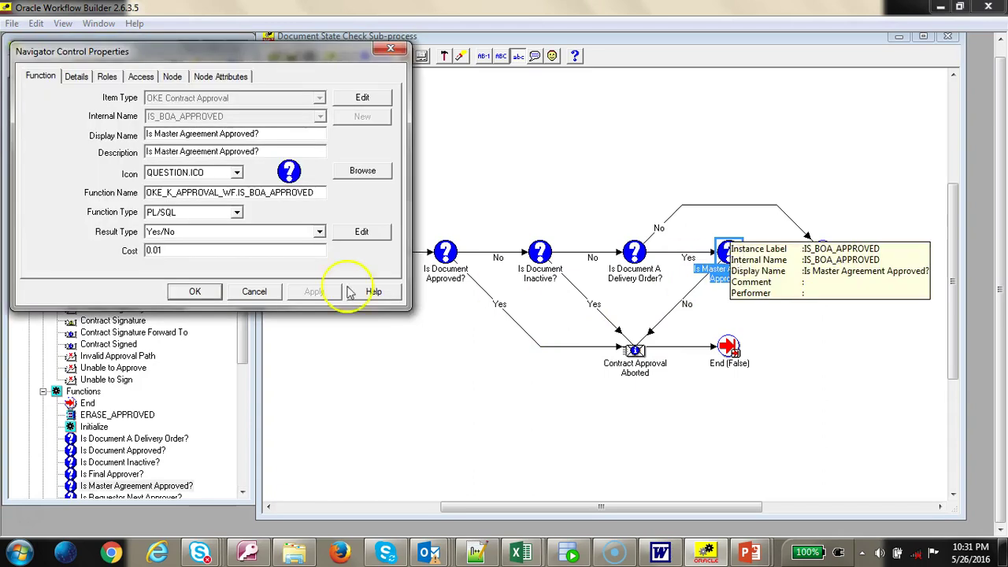
click(254, 292)
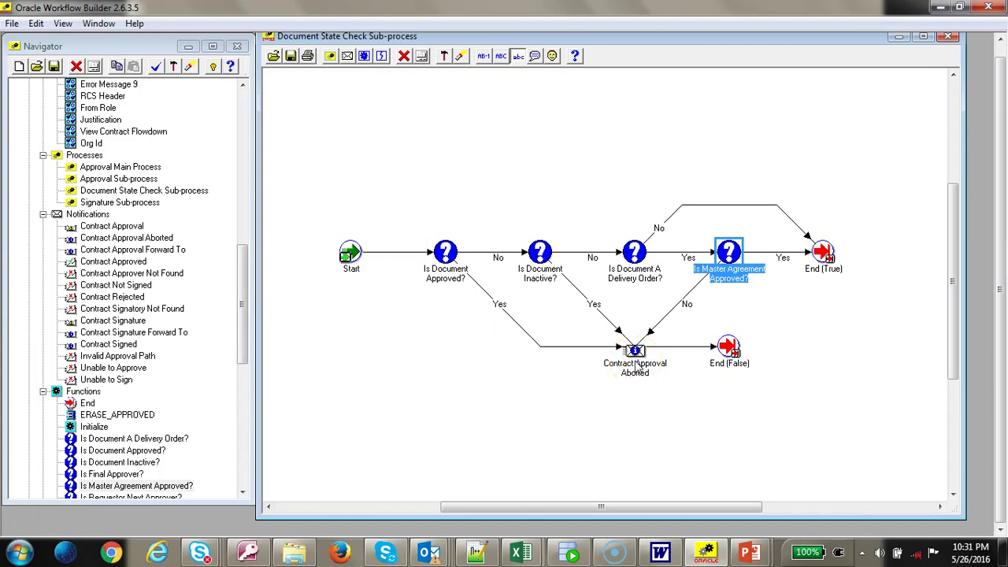
- Close the Document State Check Sub-process diagram and open the Approval Sub-process from the main process
click(948, 38)
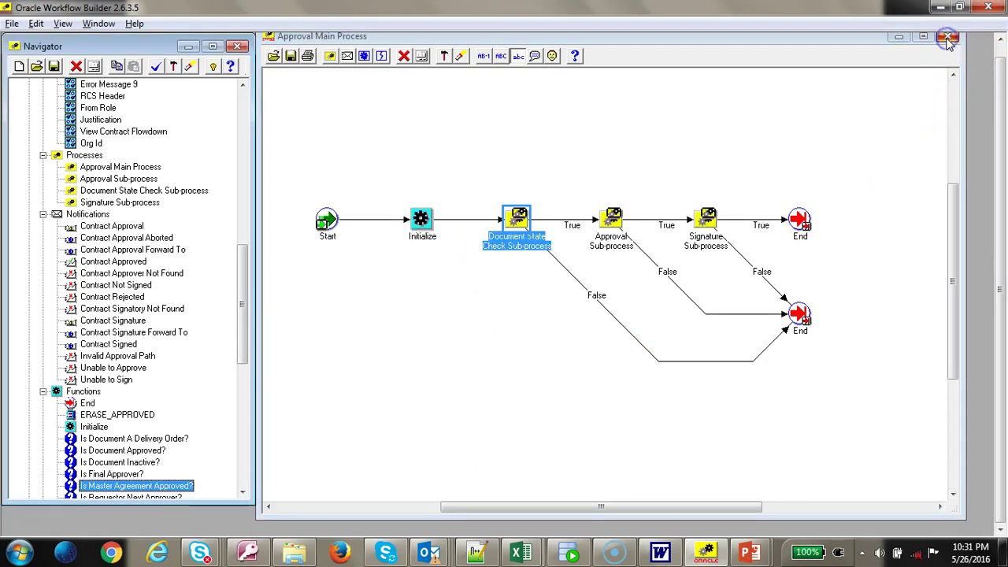
double_click(615, 230)
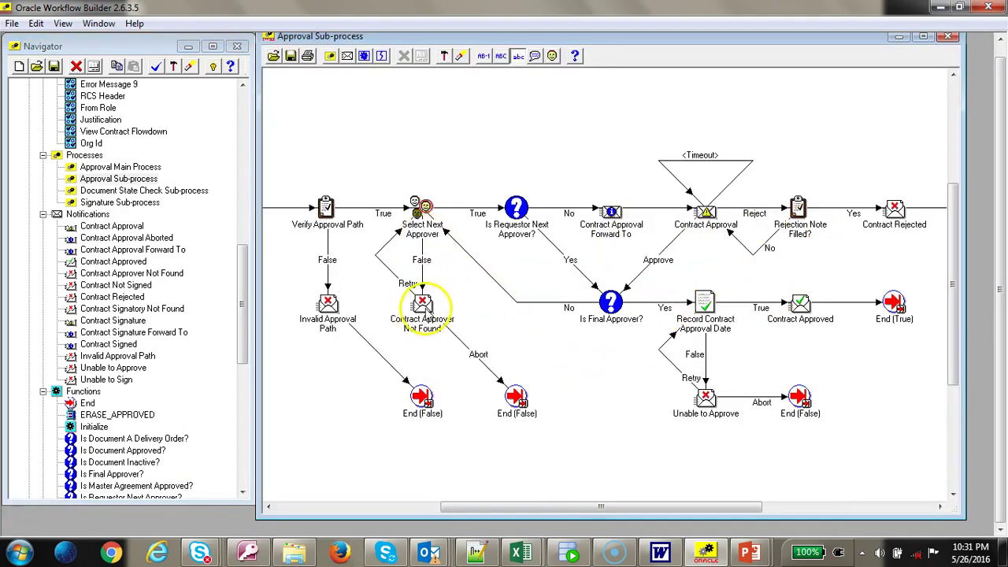
- Select the Select Next Approver function, close the Approval Sub-process, and review the Signature Sub-process from the main process before closing it
click(416, 208)
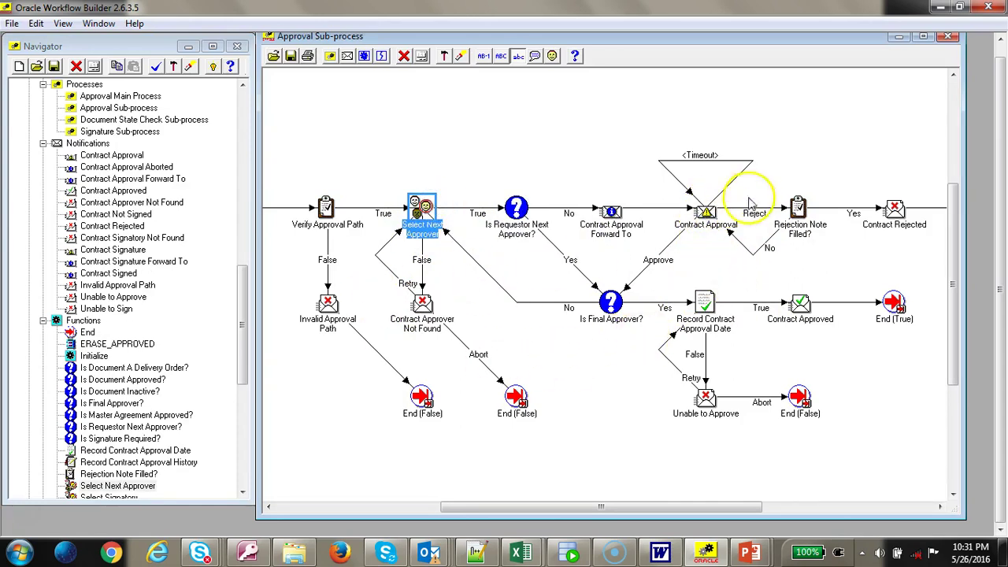
click(948, 37)
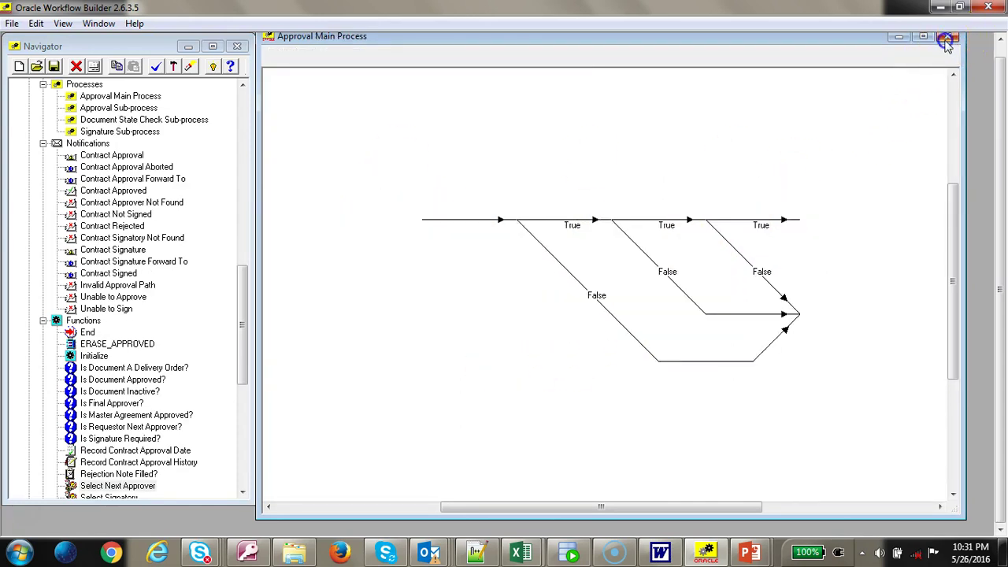
double_click(703, 214)
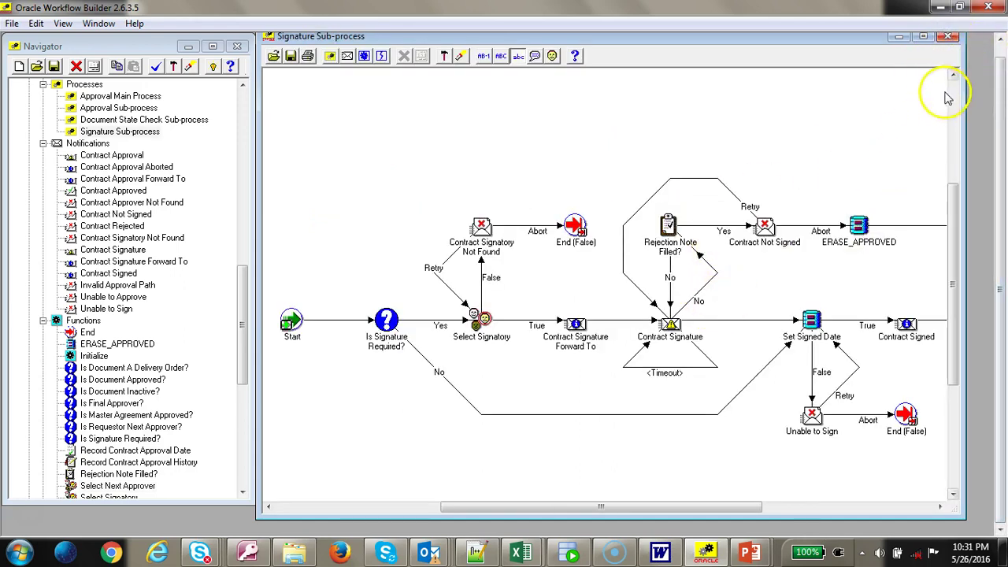
click(947, 36)
- Collapse OKE Contract Approval and open the Negotiation during Approval flow process of AP Invoice Approval Negotiation in a maximized diagram
scroll(248, 102, up, 15)
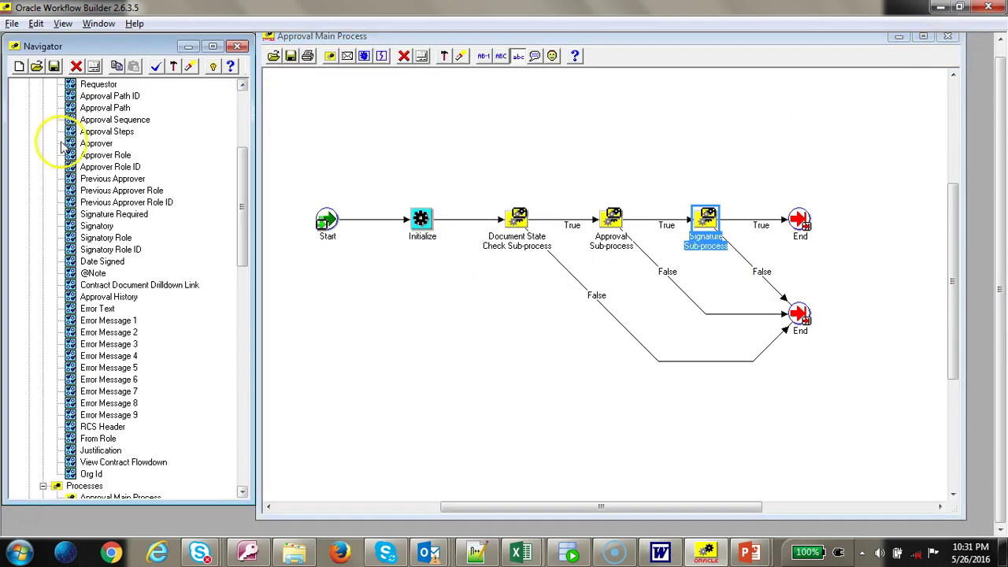
click(30, 108)
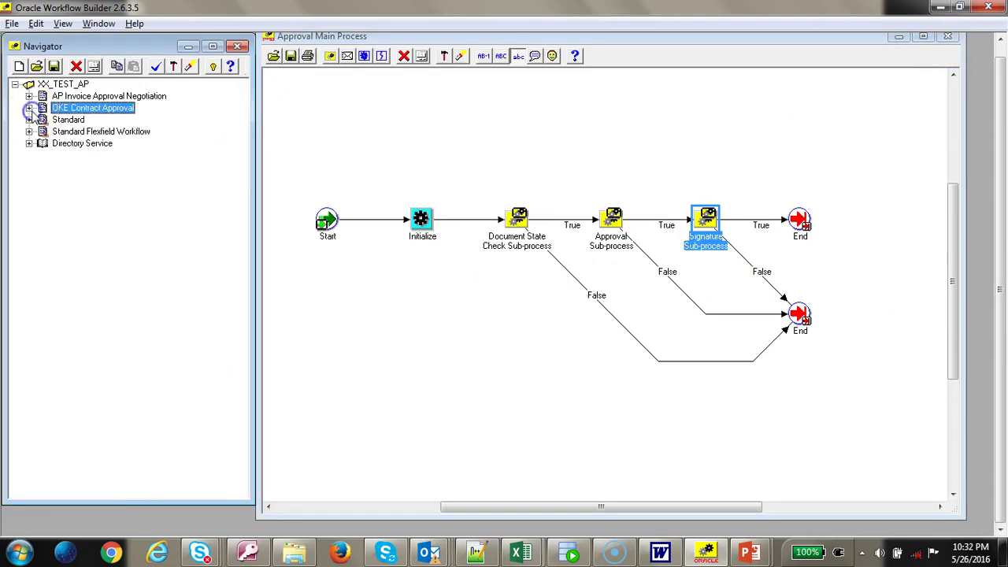
click(29, 96)
double_click(75, 120)
double_click(138, 131)
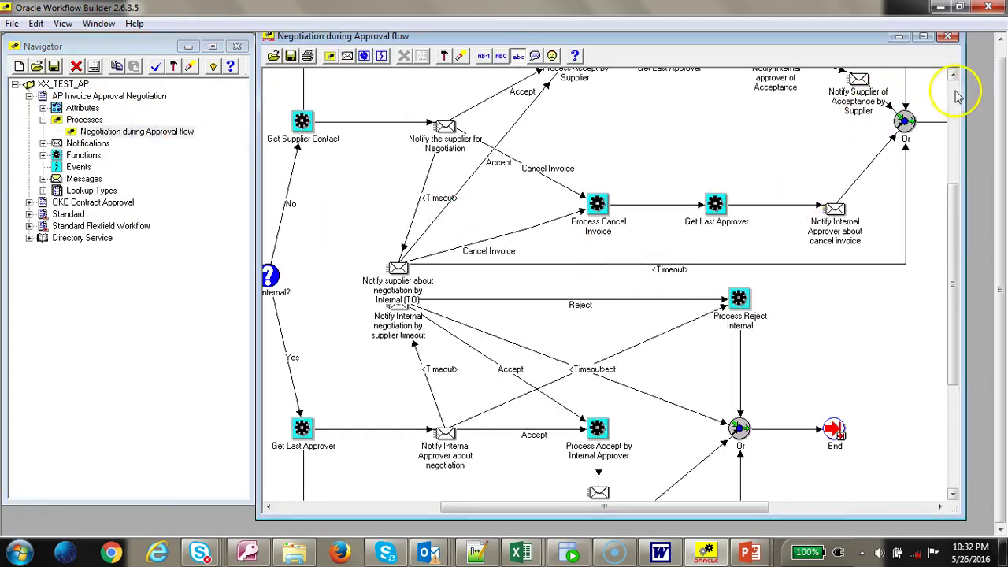
click(923, 36)
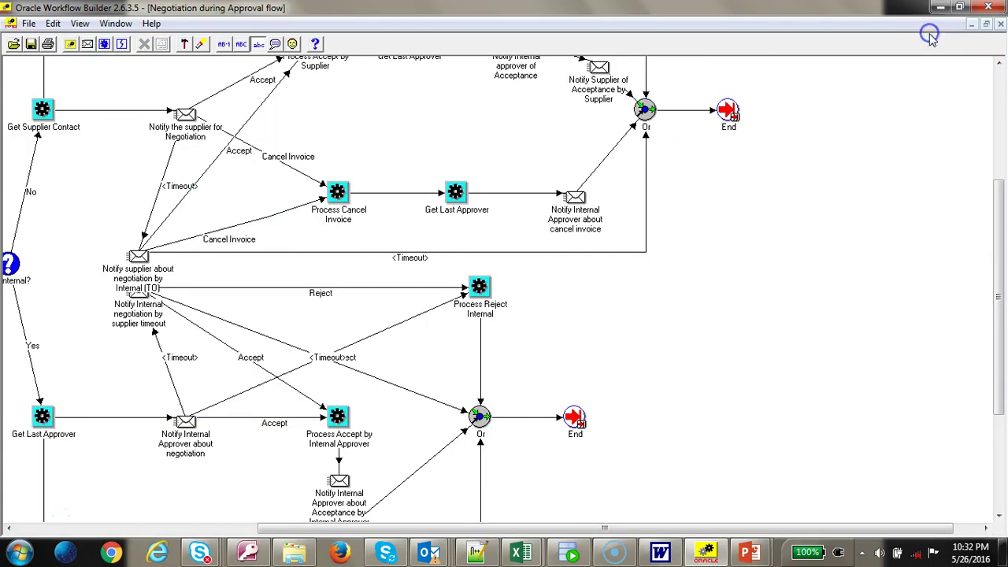
- Inspect the properties of the Get Supplier Contact function on the non-internal branch of the negotiation flow without changing them
drag(553, 527, 300, 523)
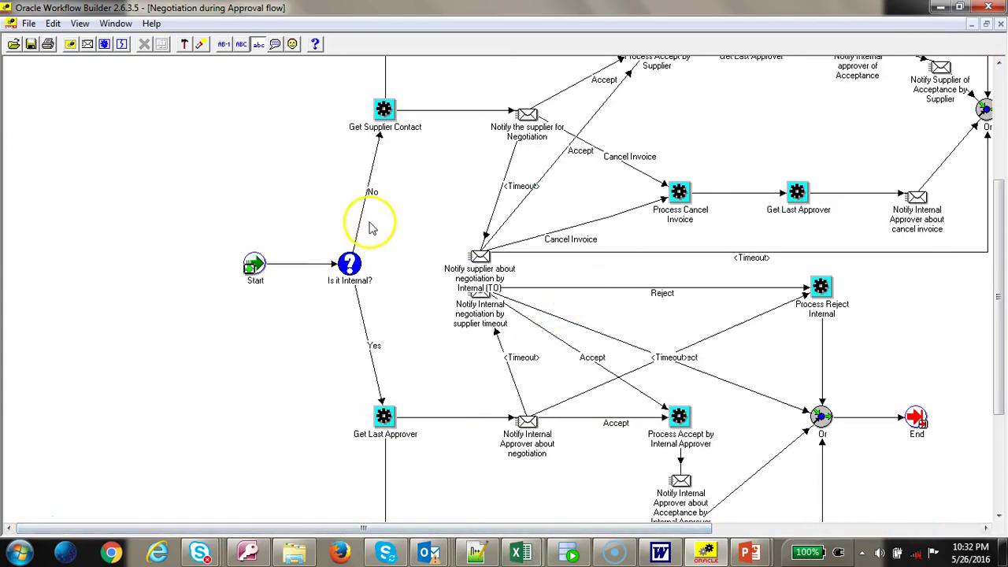
drag(1001, 212, 1002, 150)
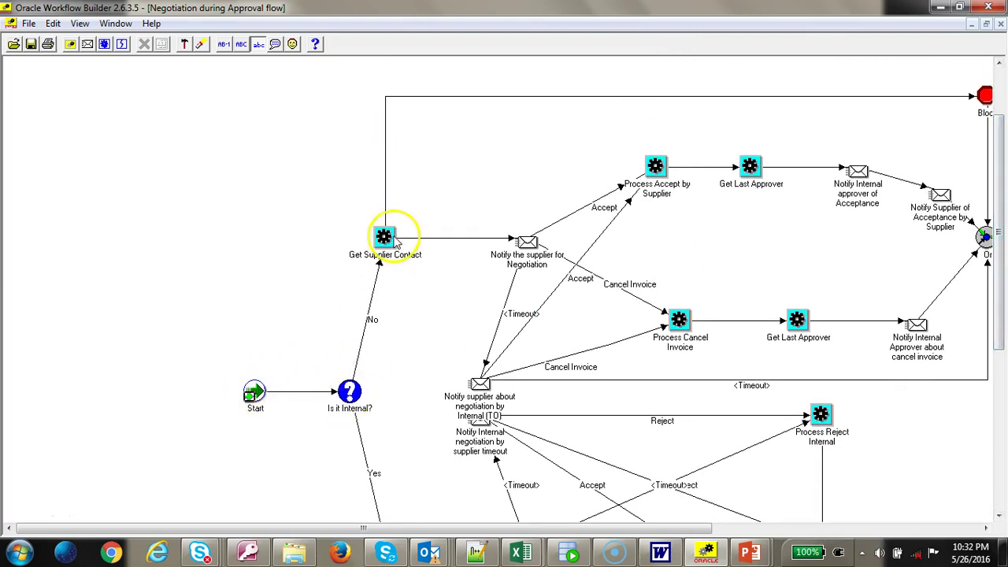
drag(466, 533, 523, 533)
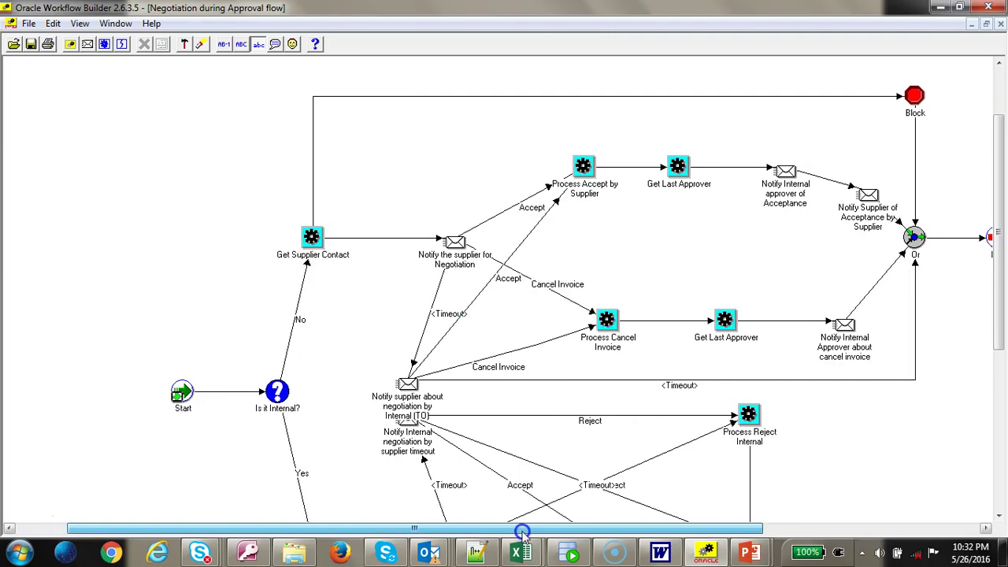
double_click(311, 234)
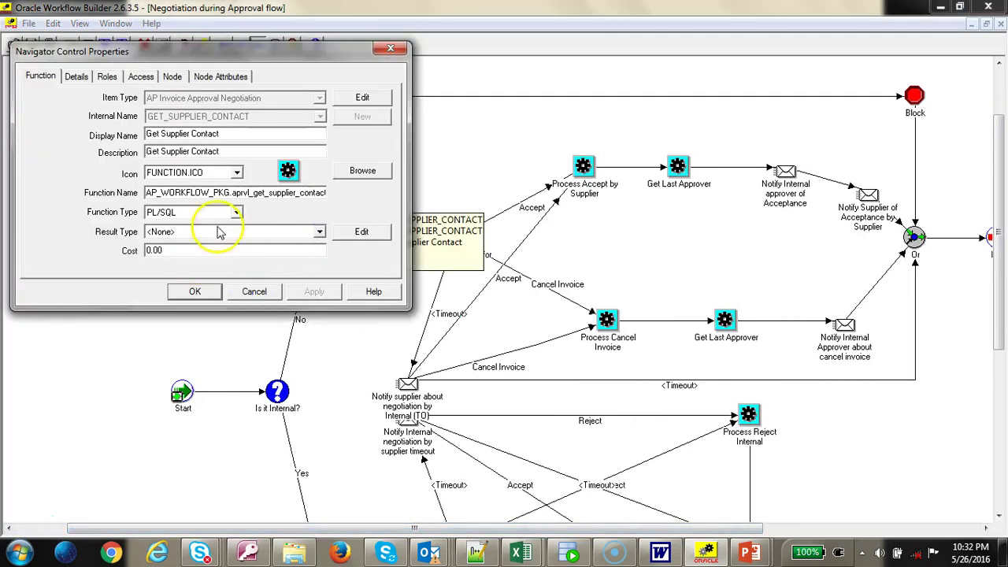
click(254, 292)
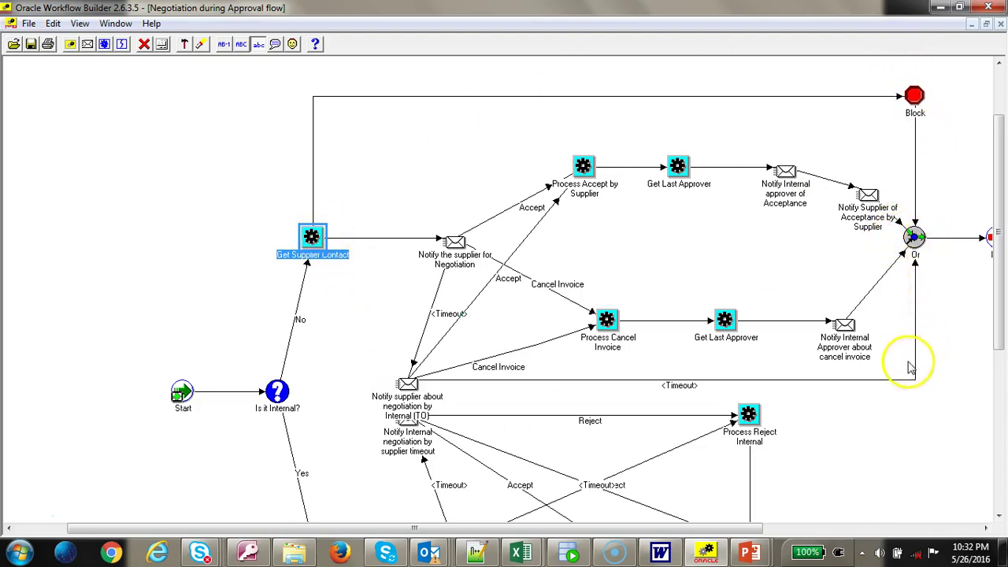
- Examine the supplier and internal approver branches through to their ends, checking the internal branch's Or and Block activities
drag(743, 529, 756, 521)
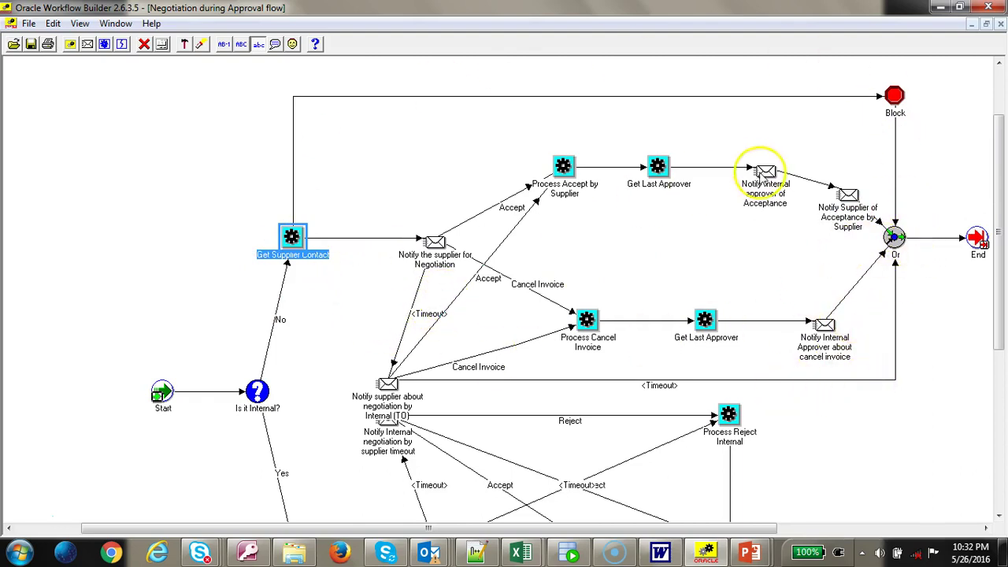
drag(996, 221, 998, 359)
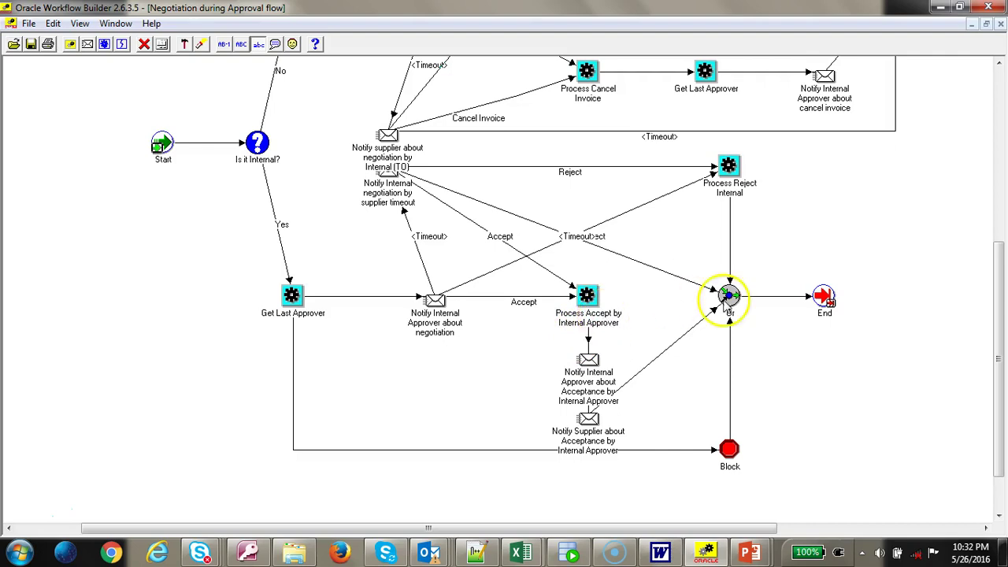
mouse_move(725, 296)
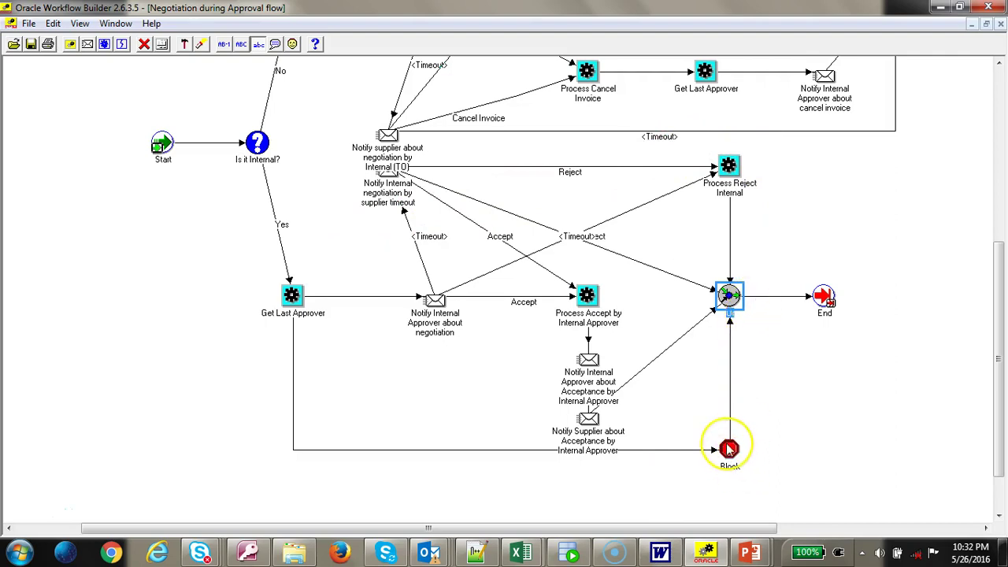
mouse_move(726, 447)
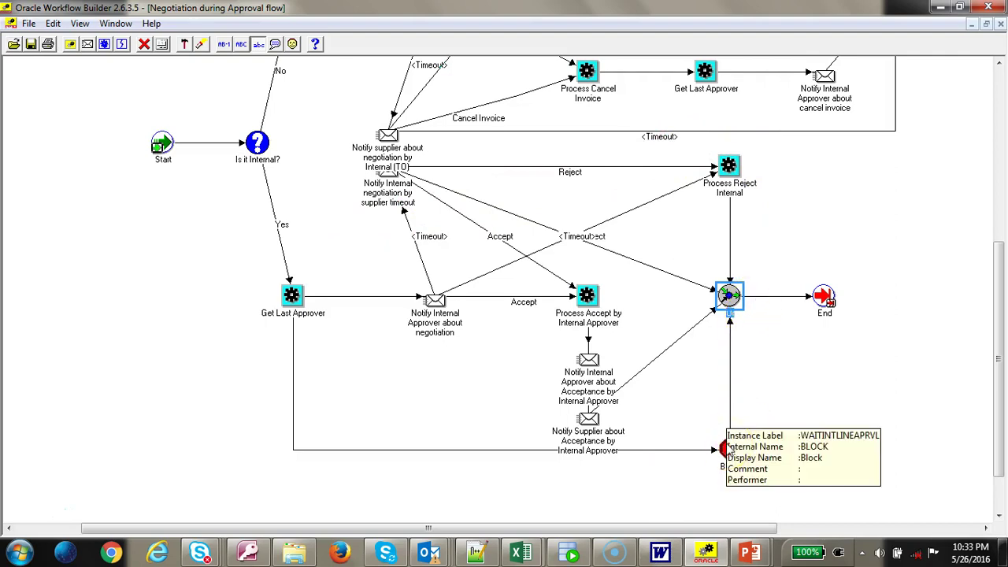